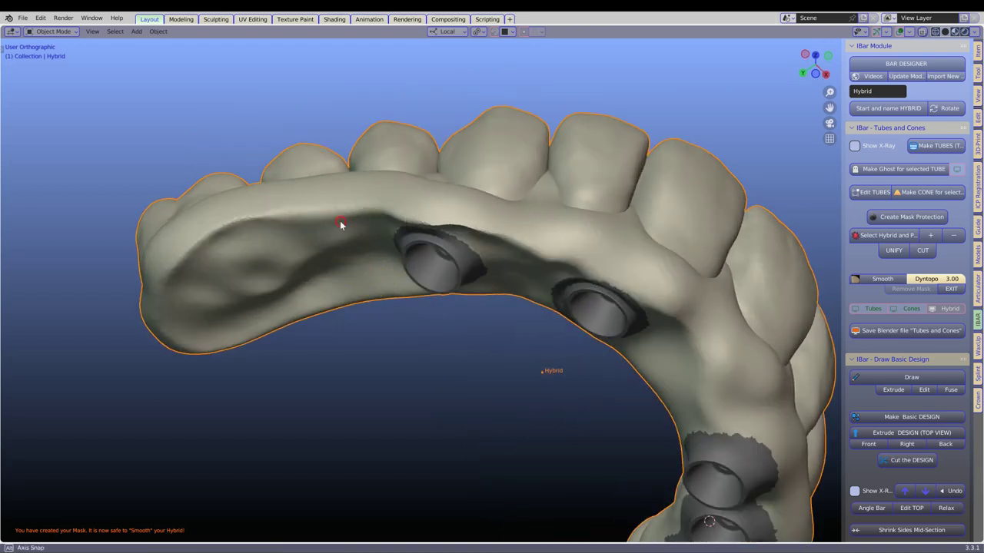
Widen the sidebar so the full button labels of the IBar module are readable.
middle_drag(340, 222, 345, 293)
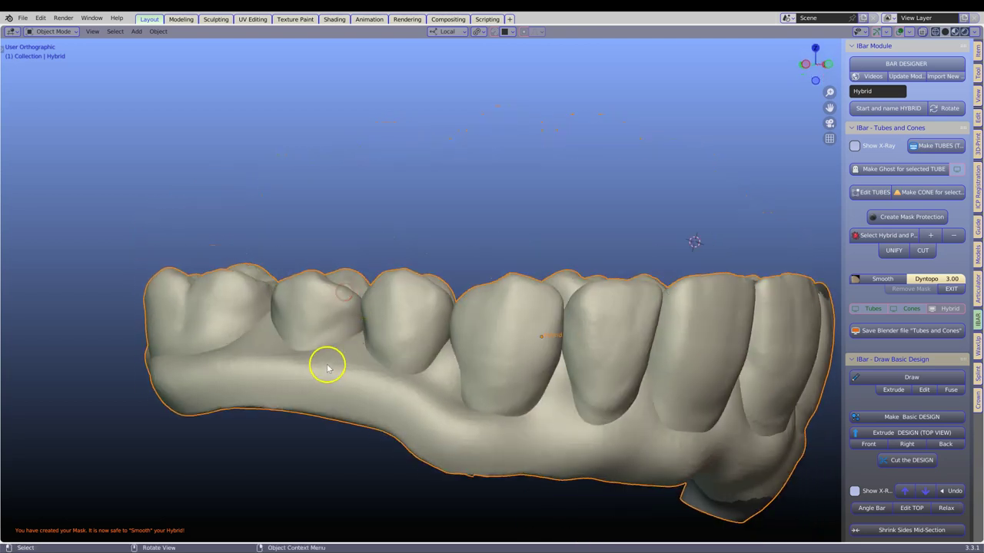
middle_drag(345, 370, 374, 399)
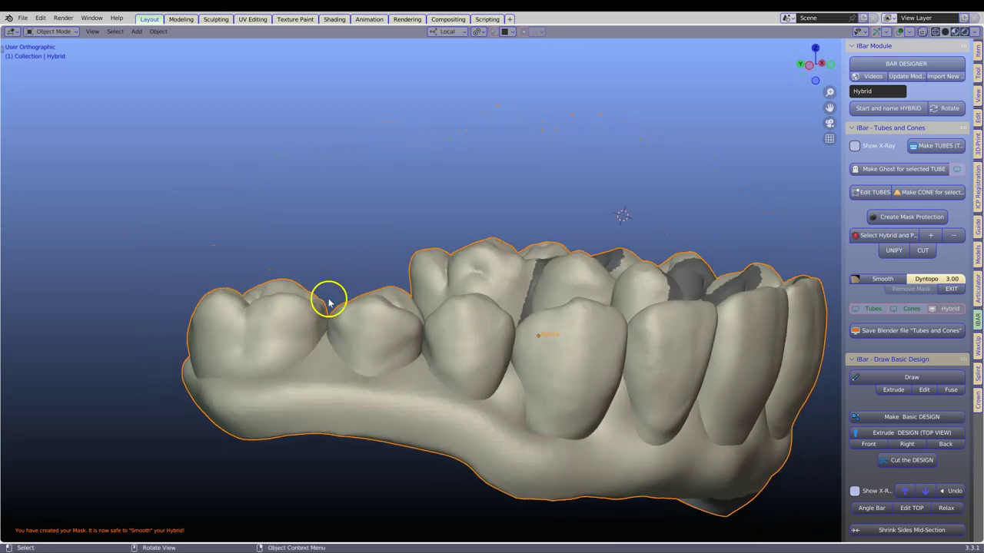
middle_drag(348, 331, 410, 241)
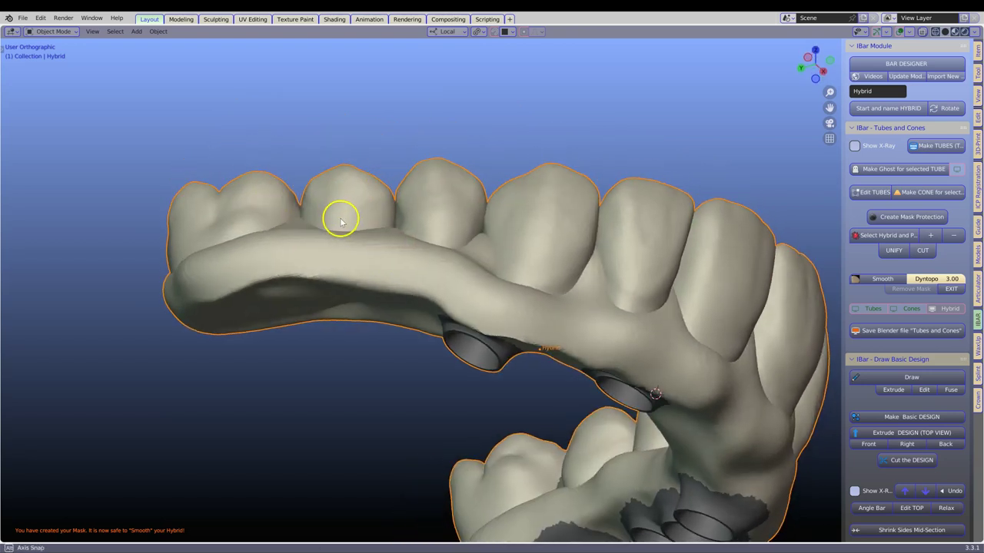
middle_drag(340, 217, 358, 257)
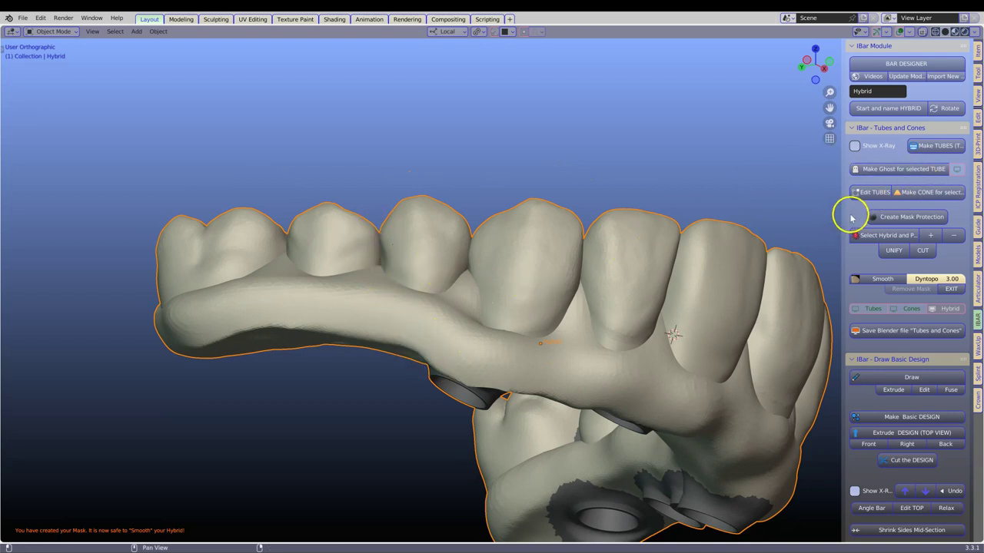
drag(845, 216, 792, 231)
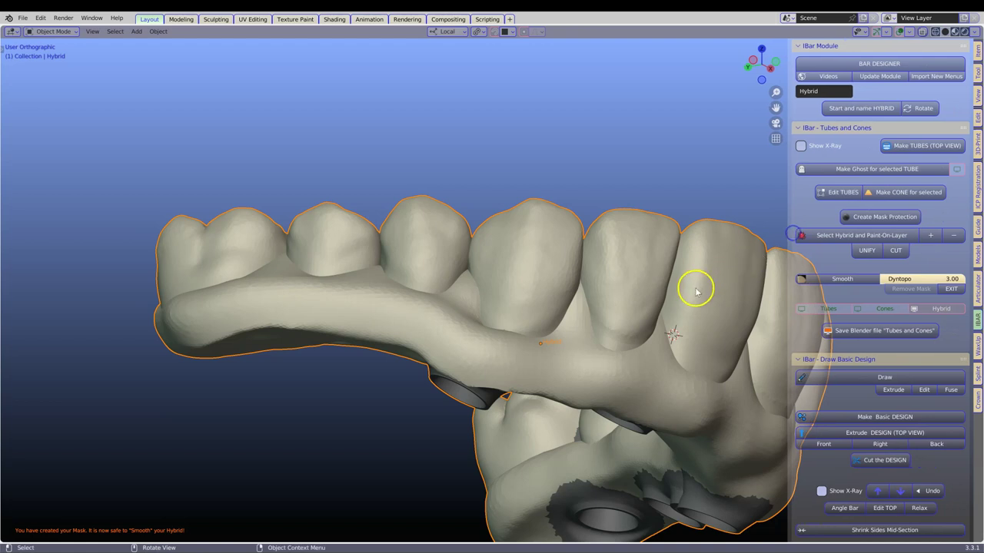
Start the Smooth tool on the Hybrid and set the brush radius to 115 px.
scroll(696, 289, down, 2)
click(838, 281)
click(455, 313)
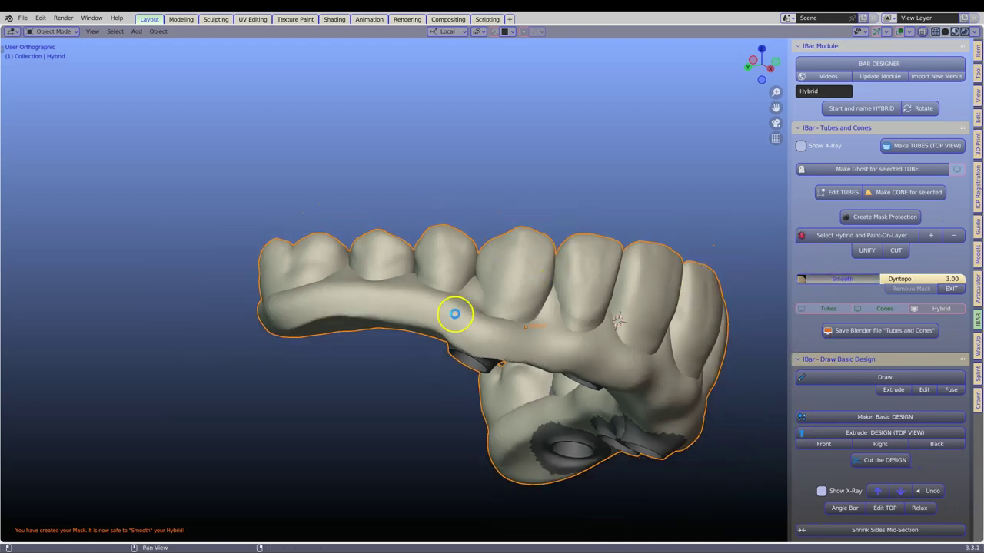
right_click(413, 266)
drag(342, 265, 343, 265)
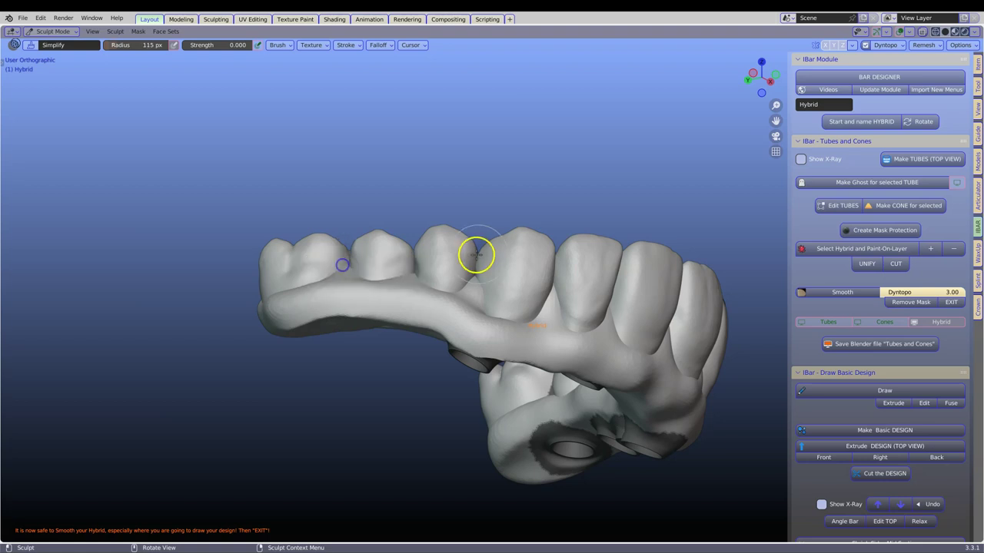
Smooth the outer gum surface and the gap between the two premolars on the molar side without nearby tubes.
scroll(466, 268, up, 3)
mouse_move(465, 266)
middle_down()
mouse_move(450, 299)
mouse_move(444, 184)
middle_up()
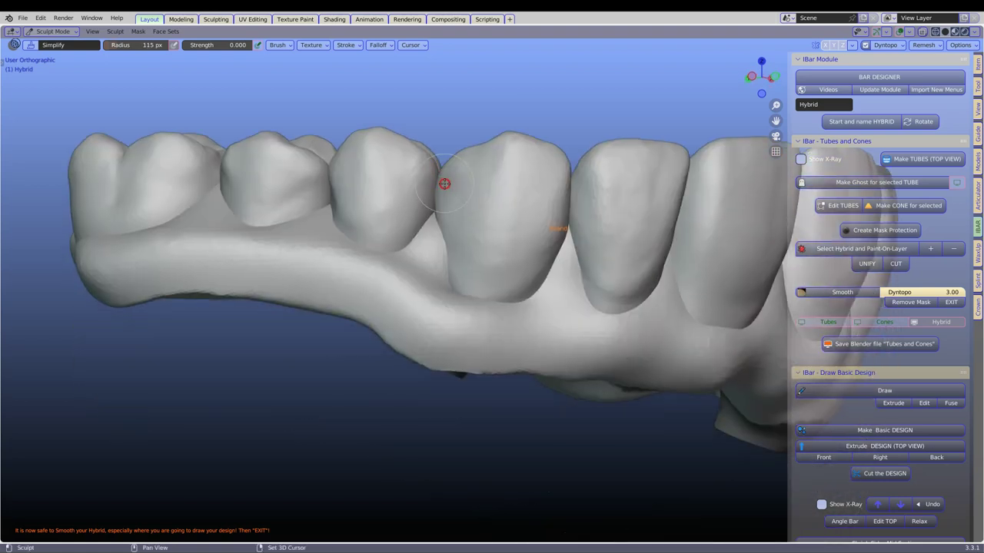
middle_drag(422, 259, 435, 263)
mouse_move(373, 263)
mouse_down()
mouse_move(369, 176)
mouse_move(395, 264)
mouse_move(376, 216)
mouse_move(404, 253)
mouse_move(366, 171)
mouse_up()
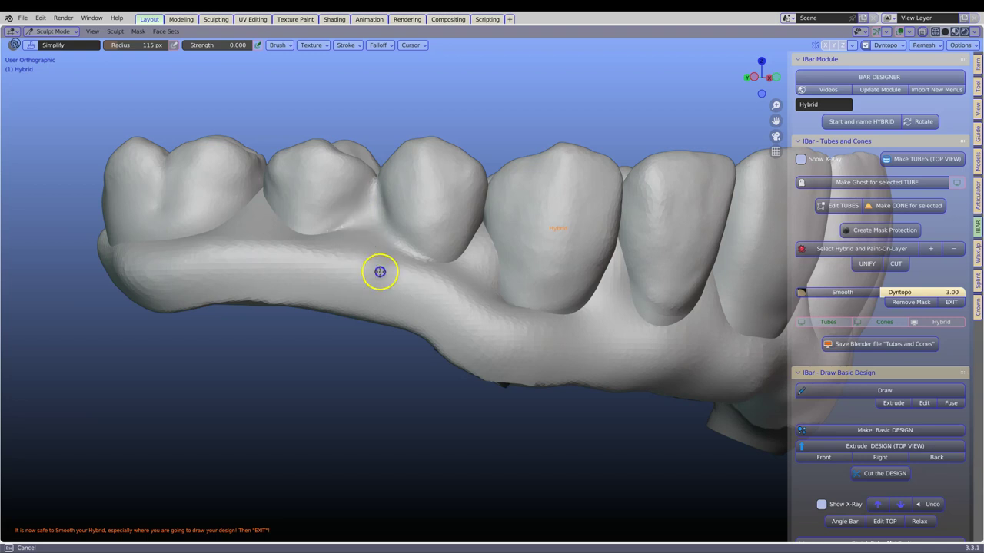
drag(375, 231, 398, 294)
mouse_move(391, 273)
middle_down()
mouse_move(387, 203)
mouse_move(397, 260)
middle_up()
mouse_move(372, 189)
middle_down()
mouse_move(367, 171)
mouse_move(376, 246)
mouse_move(369, 200)
middle_up()
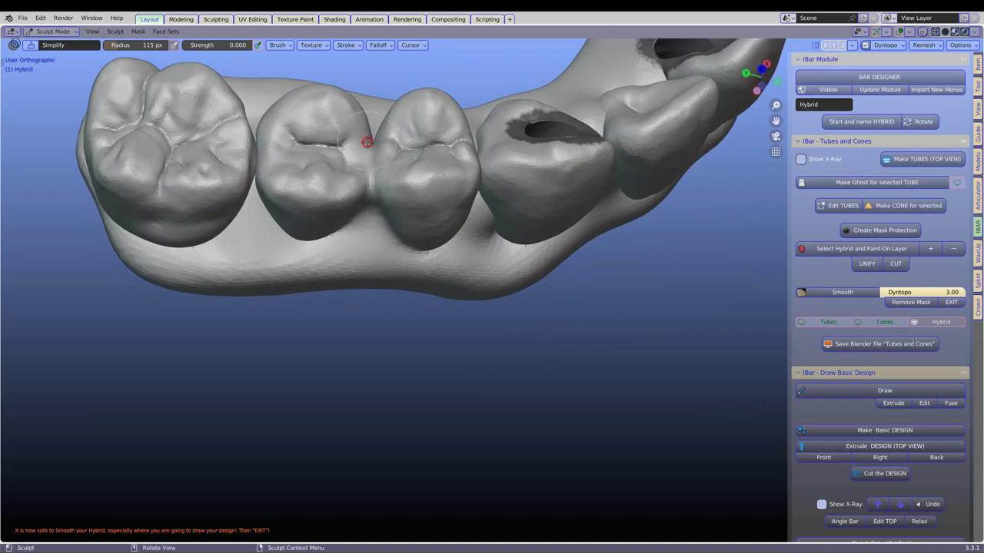
Smooth the inner side of the same premolar gap down to the gum ridge.
middle_drag(367, 143, 377, 108)
middle_drag(370, 173, 372, 146)
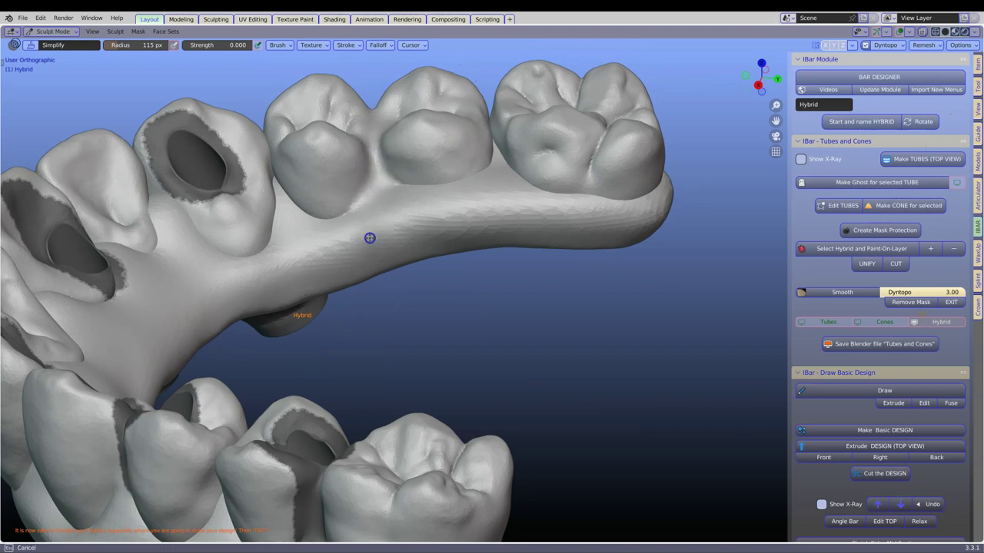
middle_drag(372, 217, 348, 180)
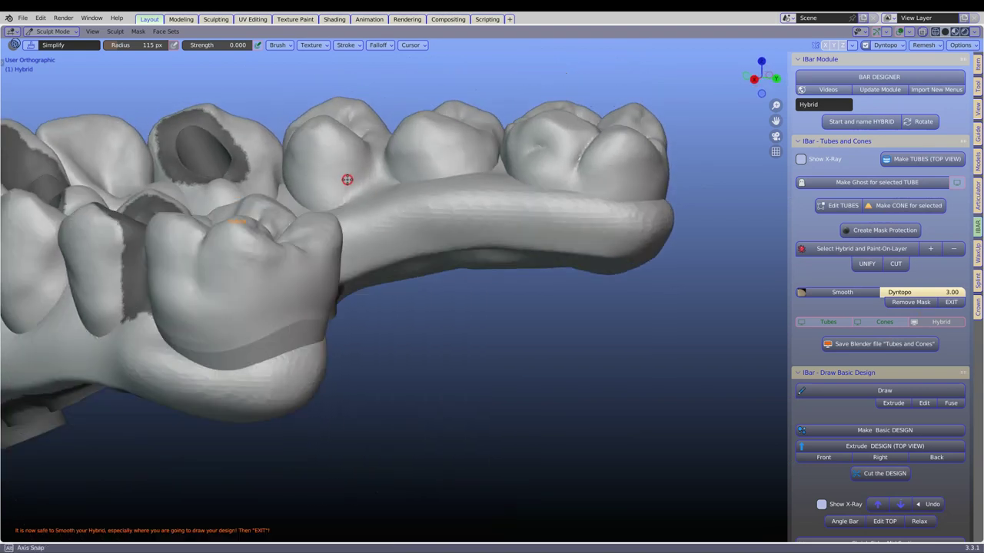
mouse_move(377, 231)
middle_down()
mouse_move(377, 149)
mouse_move(377, 250)
middle_up()
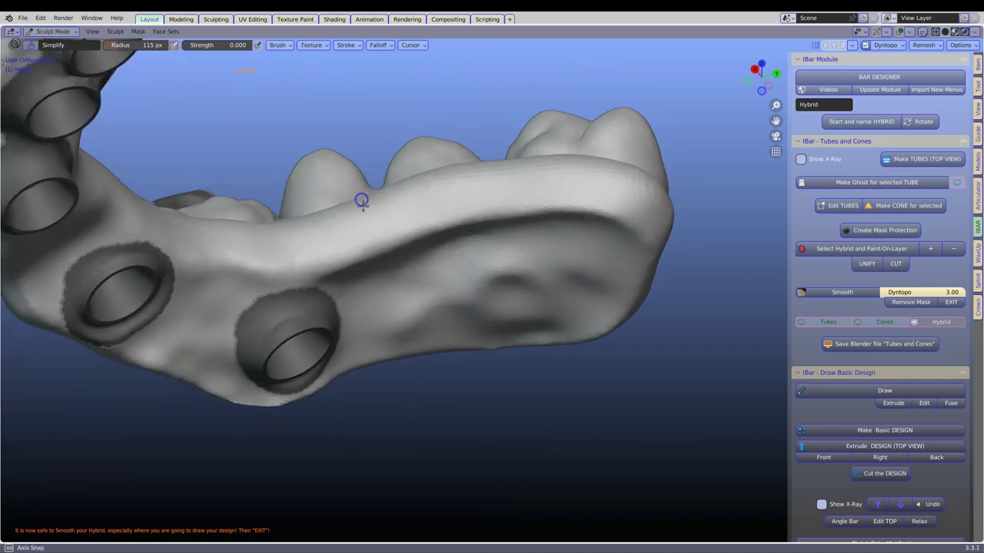
middle_drag(361, 201, 329, 245)
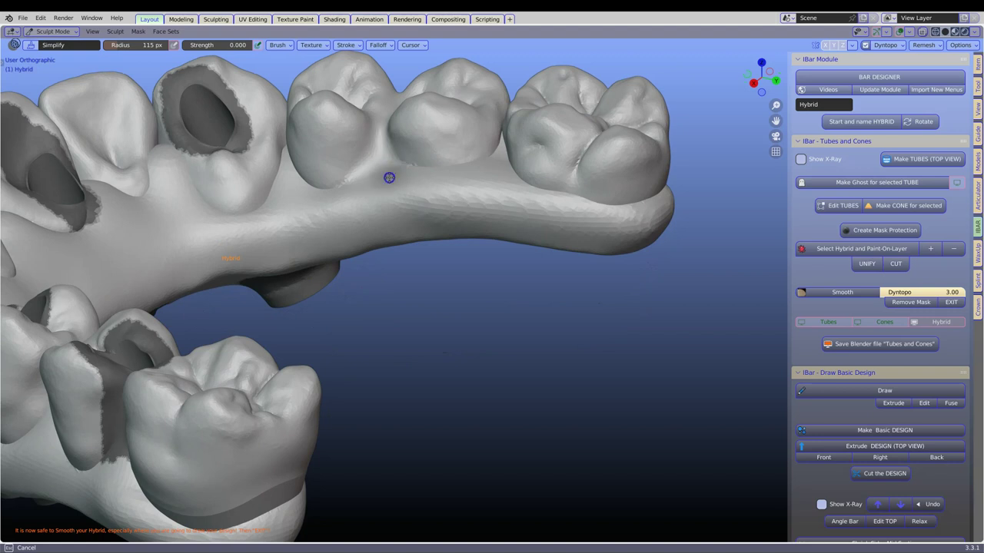
middle_drag(391, 162, 391, 204)
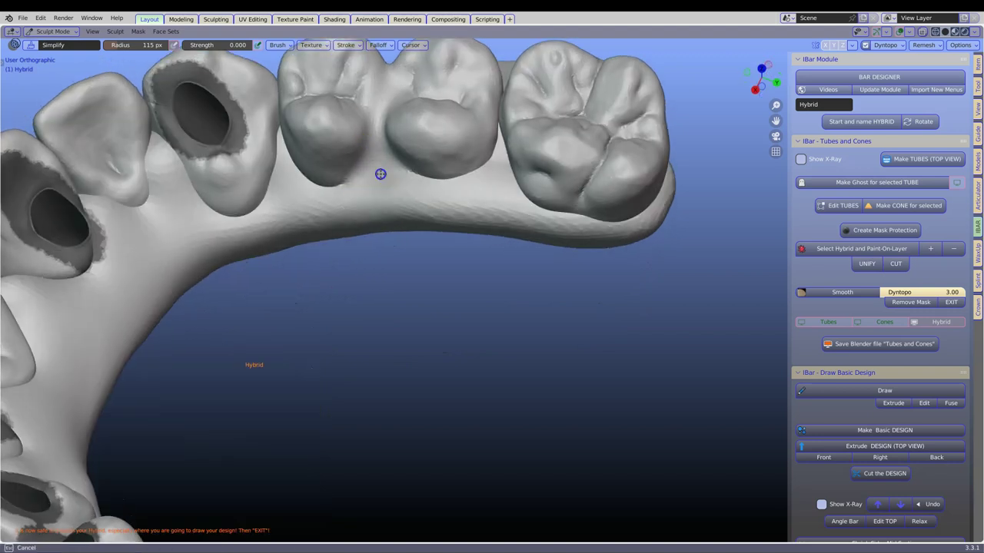
Touch up the outer premolar gap and the hollow on the underside beside the rear tube, and exit smoothing.
middle_drag(256, 168, 485, 101)
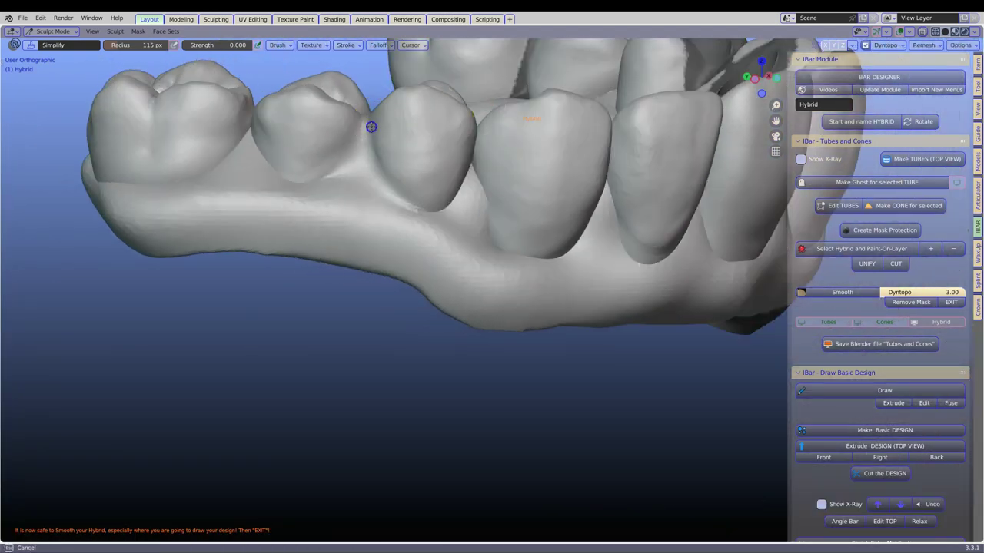
middle_drag(377, 211, 388, 278)
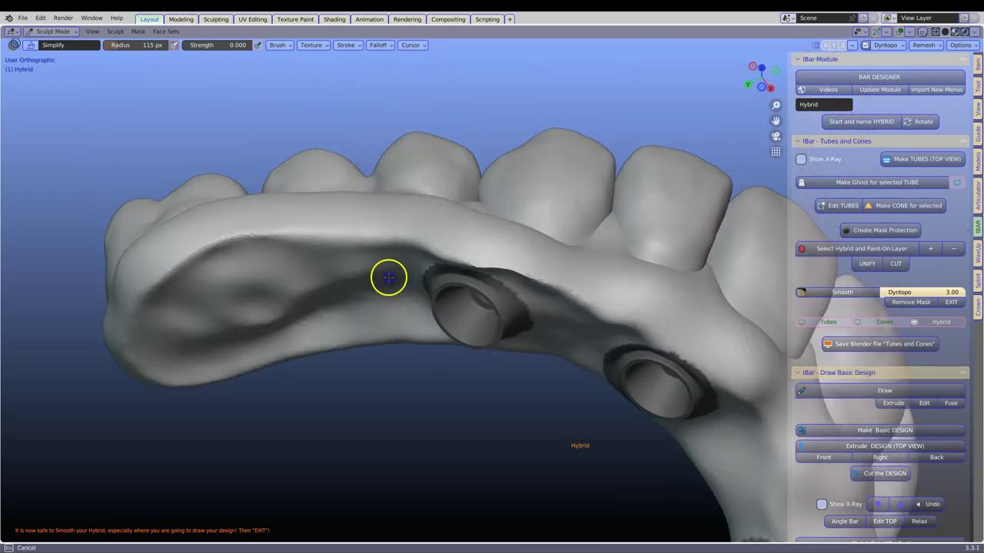
middle_drag(461, 265, 549, 169)
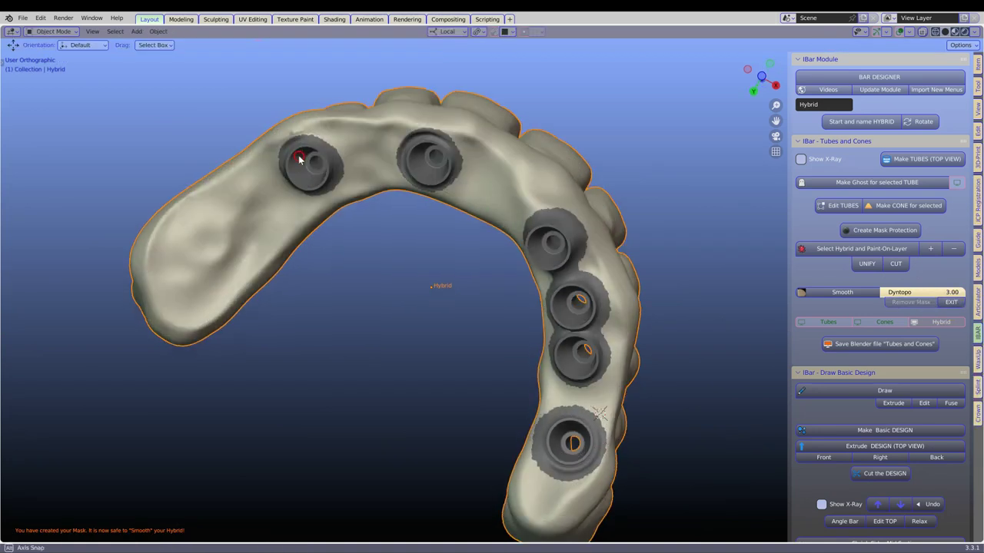
Remove the mask in Smooth mode, smooth the rough spot at the rim of the rear tube, and exit smoothing.
middle_drag(300, 158, 347, 230)
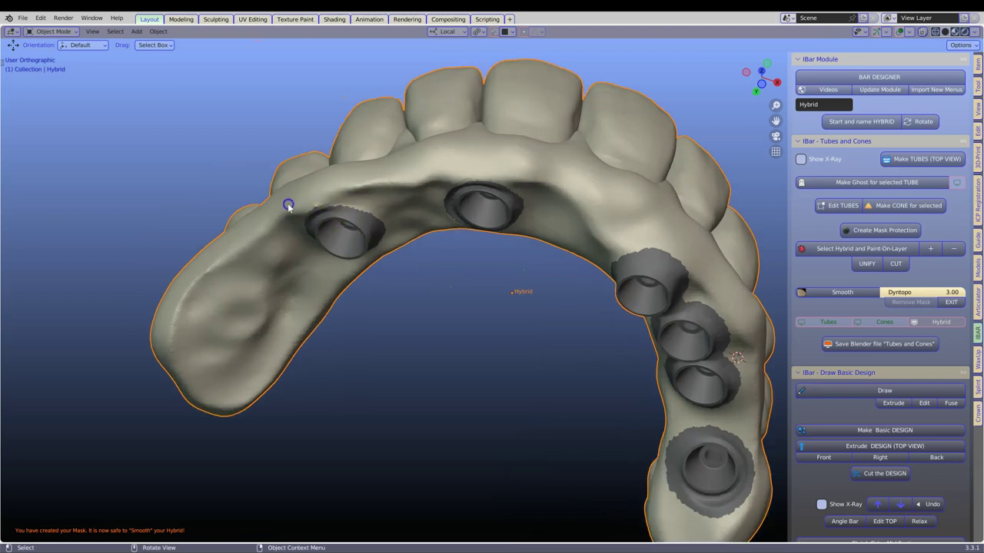
scroll(303, 205, up, 3)
middle_drag(305, 180, 417, 257)
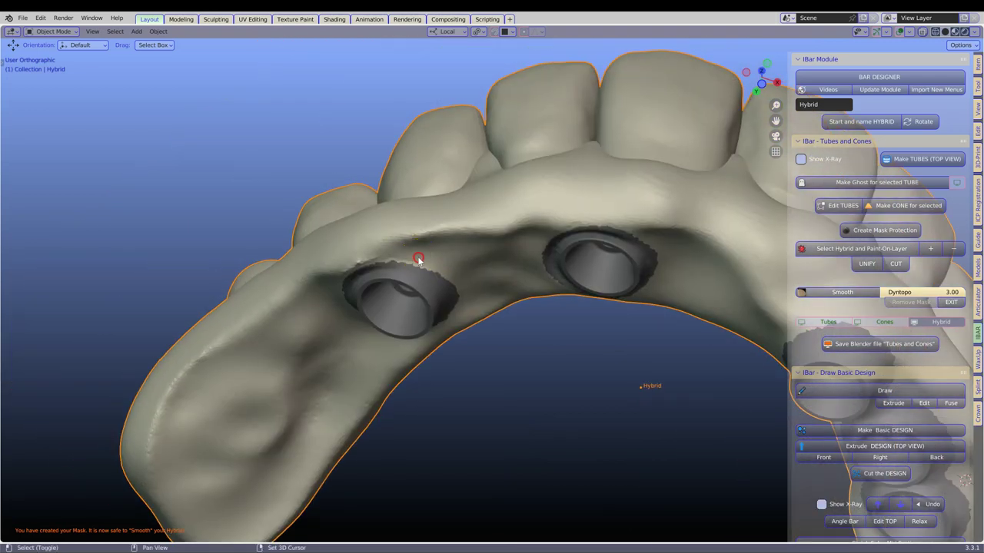
click(851, 299)
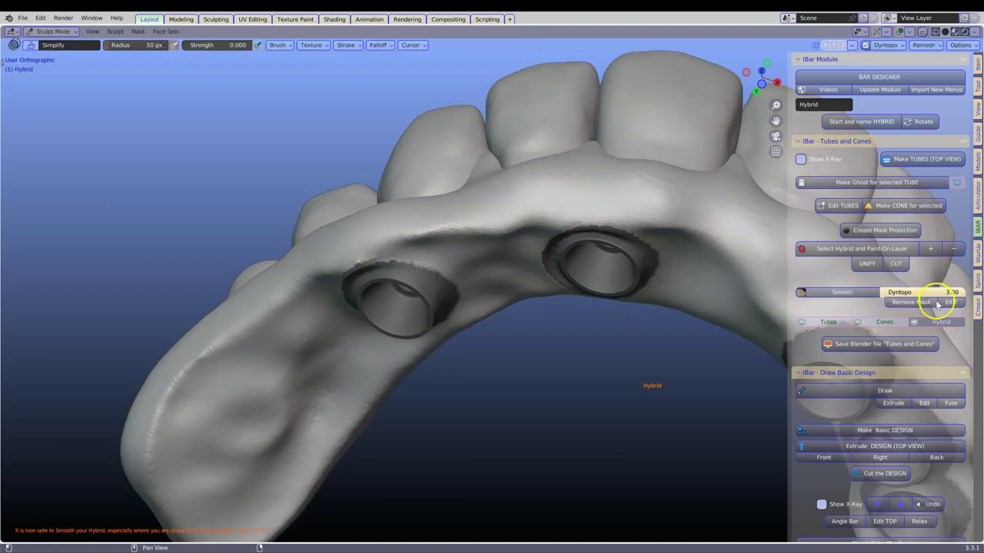
click(923, 306)
scroll(388, 232, up, 2)
drag(321, 242, 319, 241)
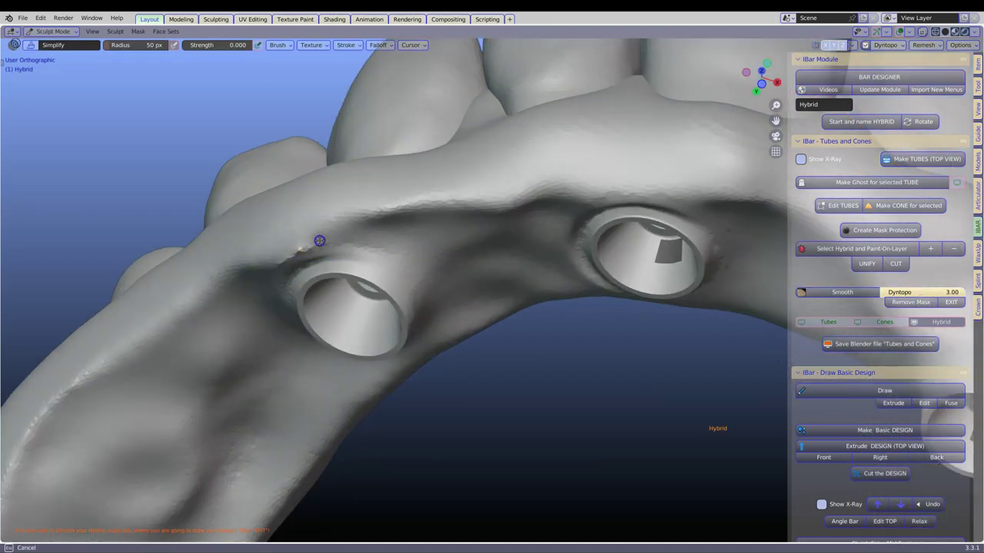
click(952, 302)
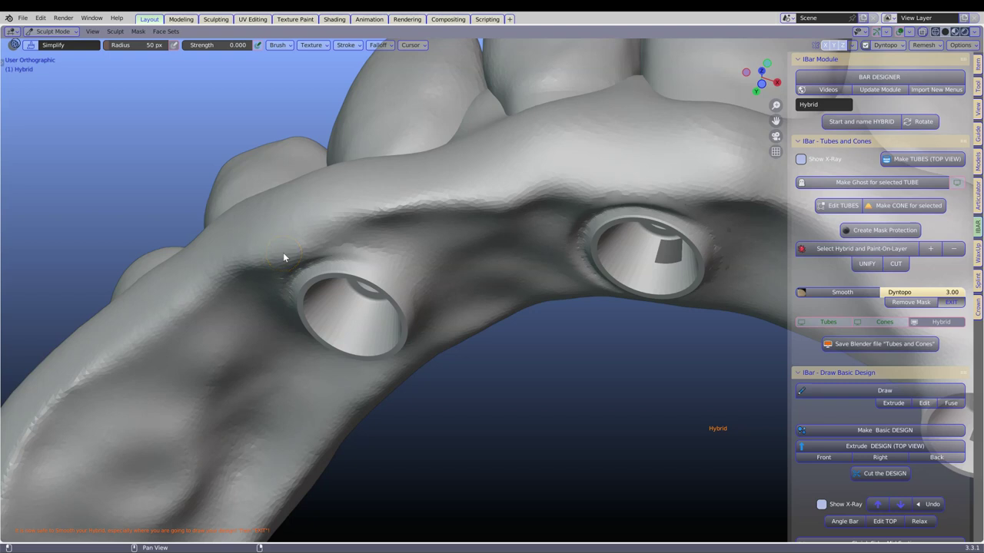
Start a draw line in the outer gap between the two premolars and extend it down over the gum.
scroll(311, 261, down, 2)
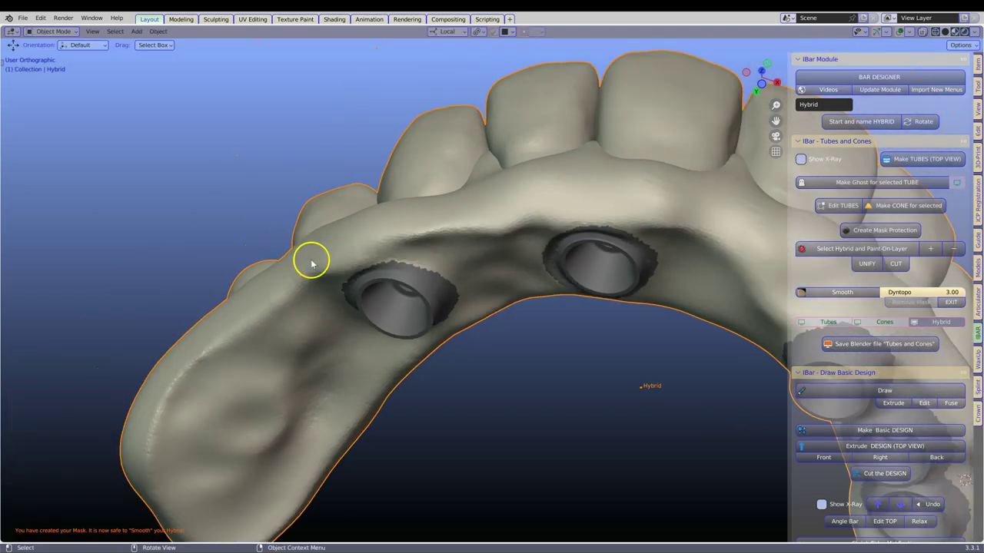
middle_drag(333, 269, 393, 226)
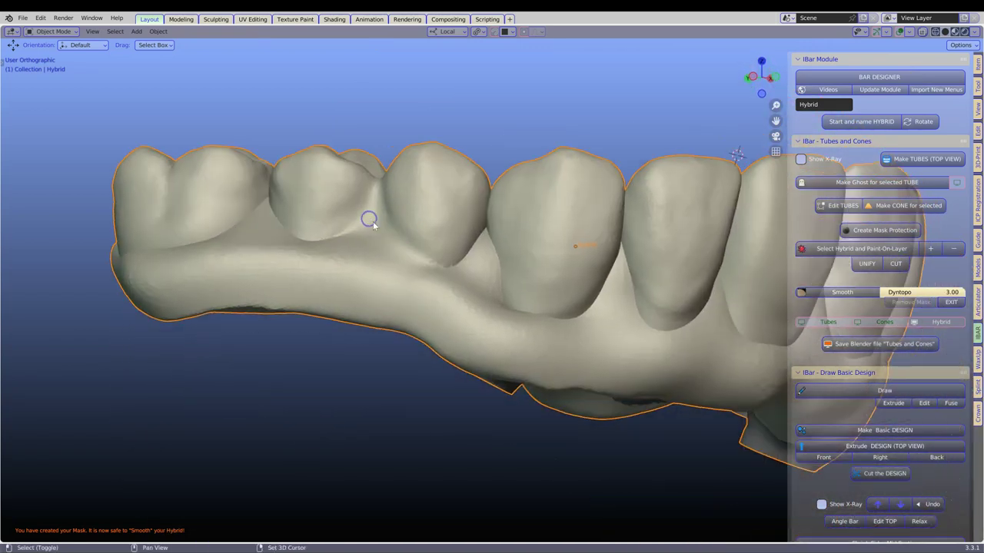
scroll(827, 361, down, 1)
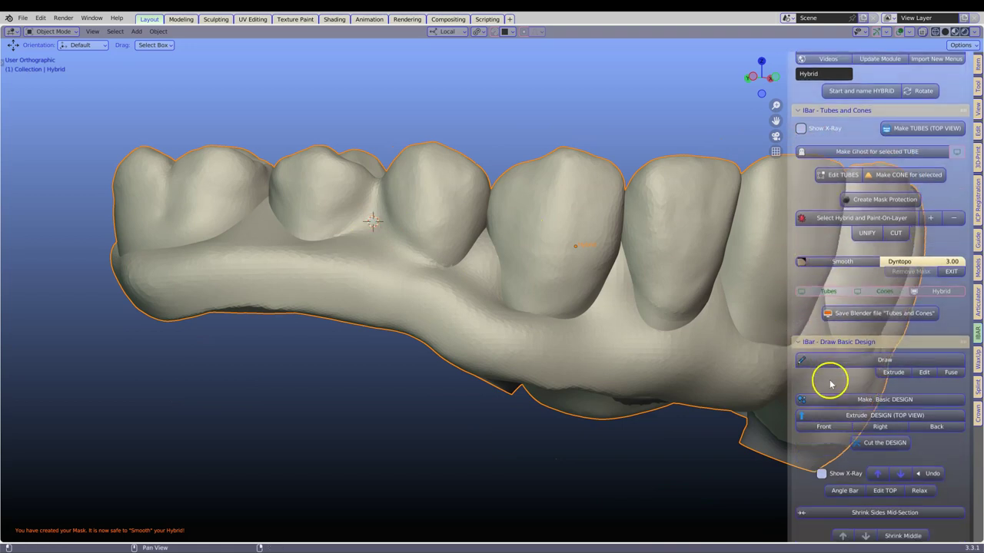
click(859, 359)
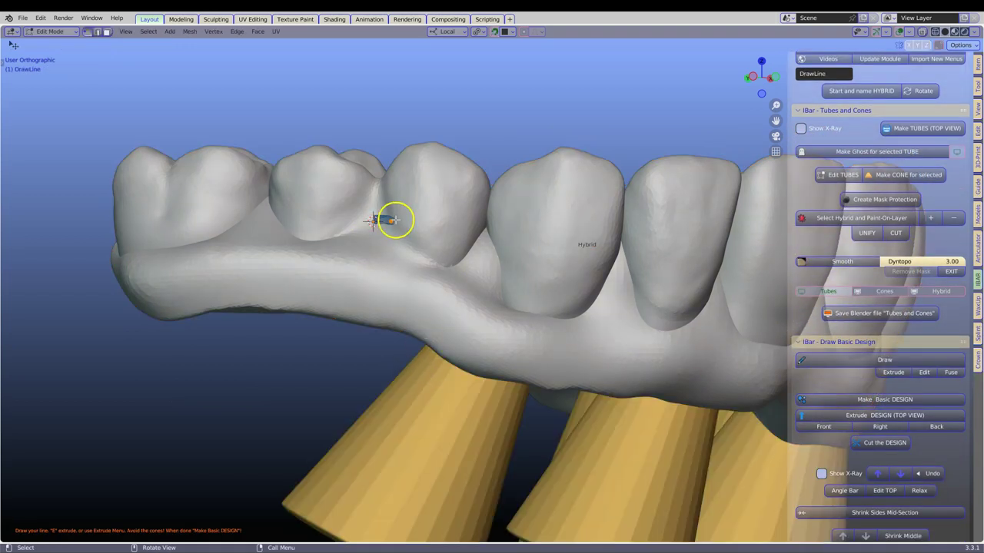
key(e)
click(383, 254)
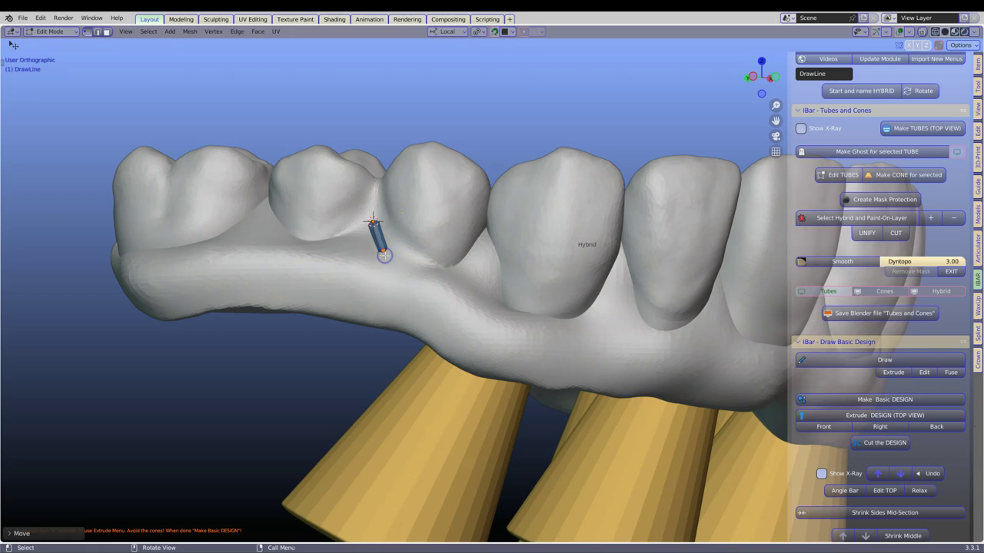
key(e)
click(409, 297)
Extrude the line onto the underside edge of the gum, keeping it outside the first cone.
middle_drag(408, 297, 409, 262)
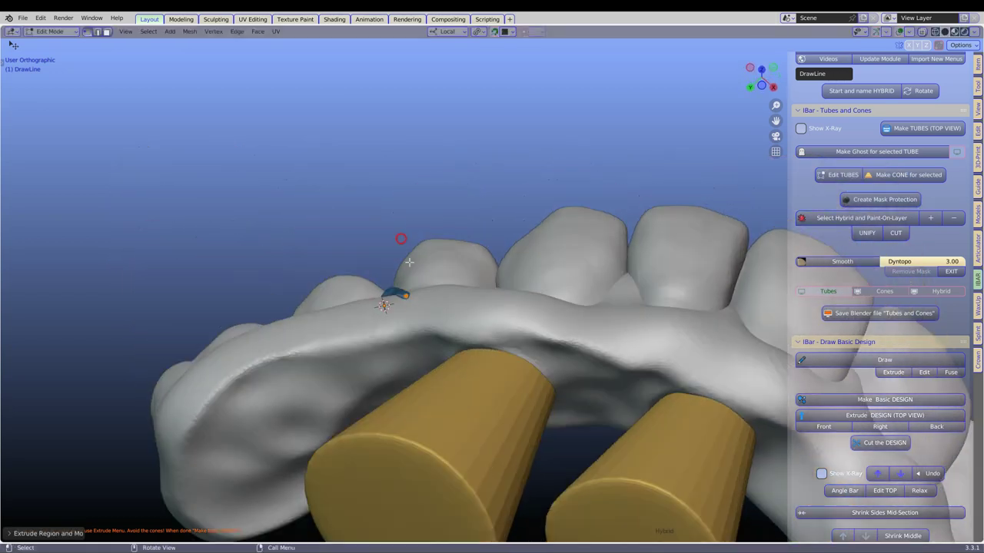
key(e)
click(426, 318)
key(e)
click(440, 332)
key(e)
click(510, 344)
Continue the line along the outer gum edge, past the second cone and around the front of the arch.
middle_drag(509, 344, 489, 295)
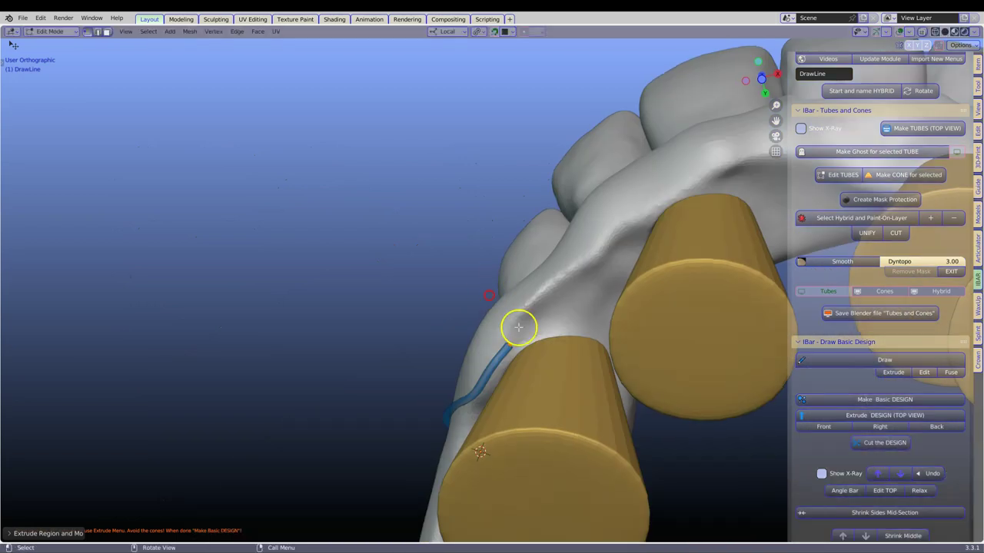
key(e)
click(594, 296)
key(e)
click(658, 204)
middle_drag(659, 203, 485, 197)
key(e)
click(608, 158)
Extend the line outside the remaining cones to the back end of the opposite side of the arch.
middle_drag(608, 158, 587, 204)
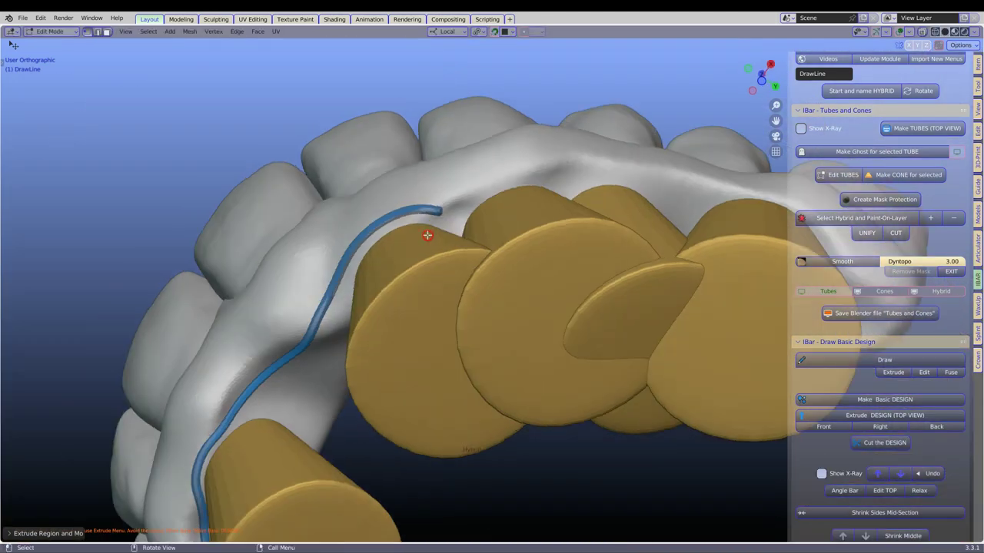
key(e)
click(559, 177)
key(e)
click(659, 187)
shift+middle_drag(658, 187, 424, 213)
key(e)
click(612, 212)
Wrap the line around the far molar end and run it forward along the inner gum edge, clear of the cones.
middle_drag(624, 226, 589, 345)
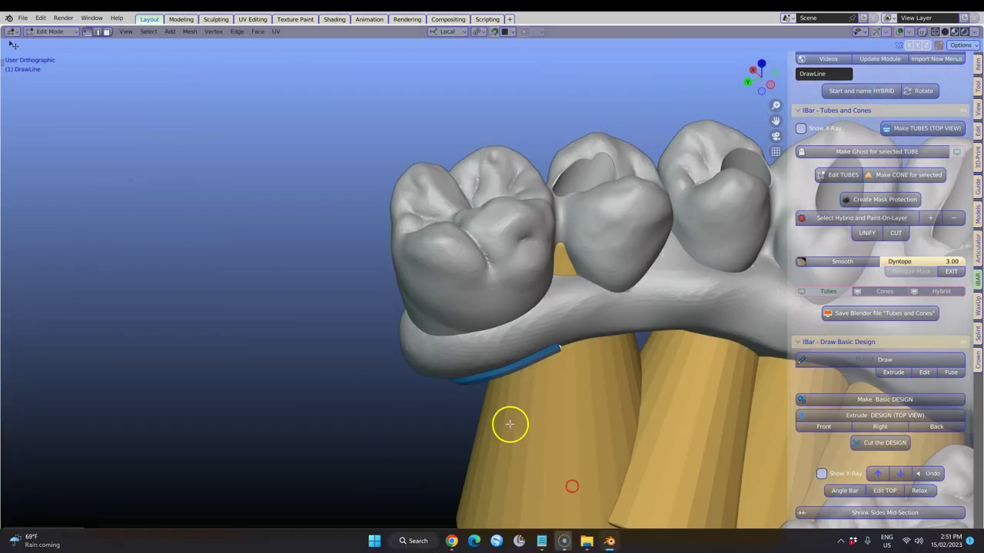
middle_drag(510, 422, 351, 391)
key(e)
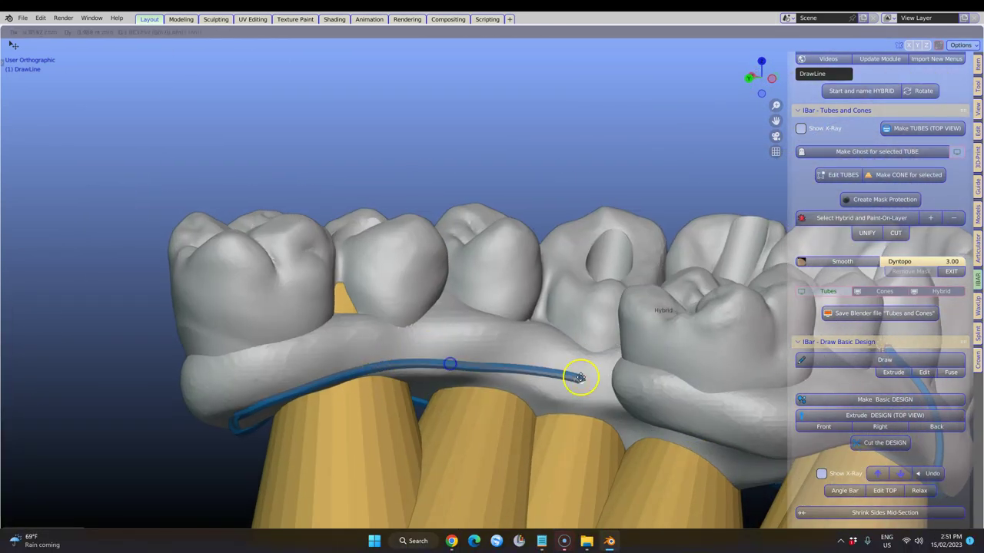
click(580, 377)
middle_drag(653, 419, 488, 452)
key(e)
click(553, 430)
key(e)
click(607, 416)
Bring the line up the inner gum surface into the gap between the two premolars where it began.
middle_drag(742, 437, 591, 373)
key(e)
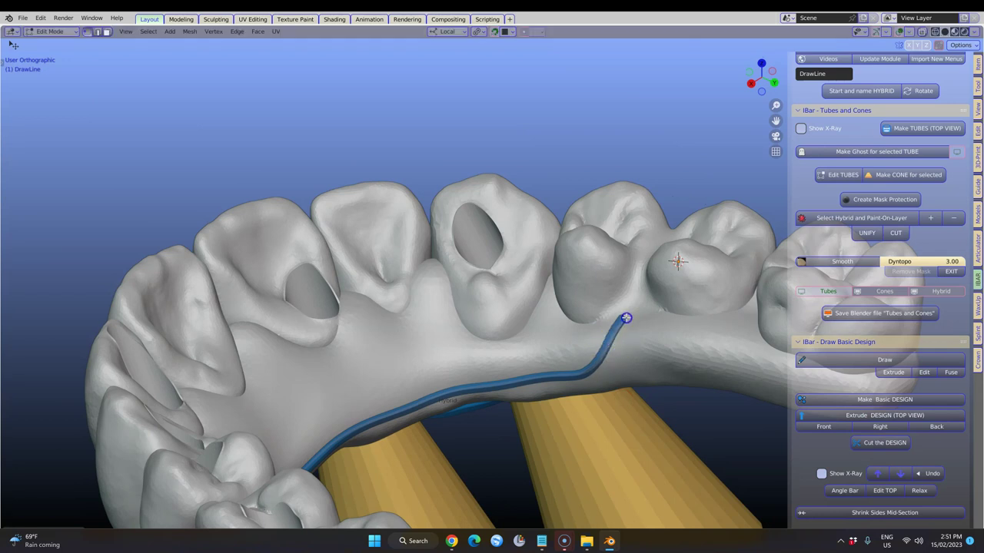
key(e)
click(657, 239)
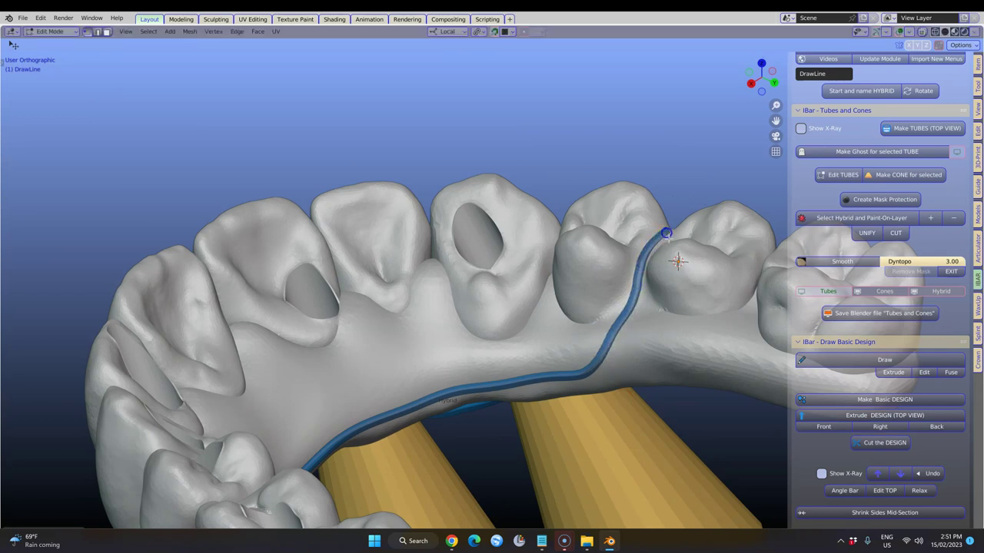
Close the remaining gap in the line on the outer side between the two premolars and adjust its joint.
middle_drag(658, 239, 633, 251)
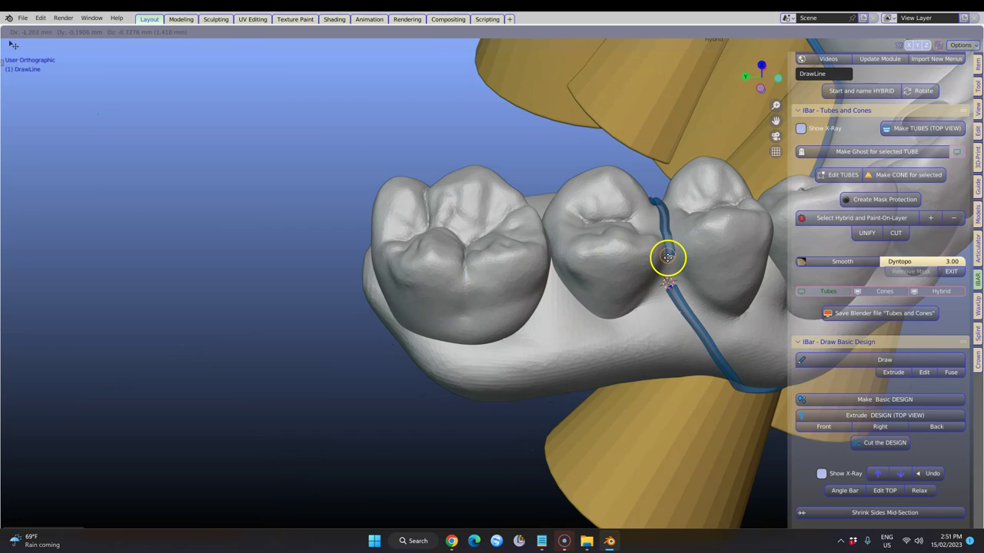
click(668, 263)
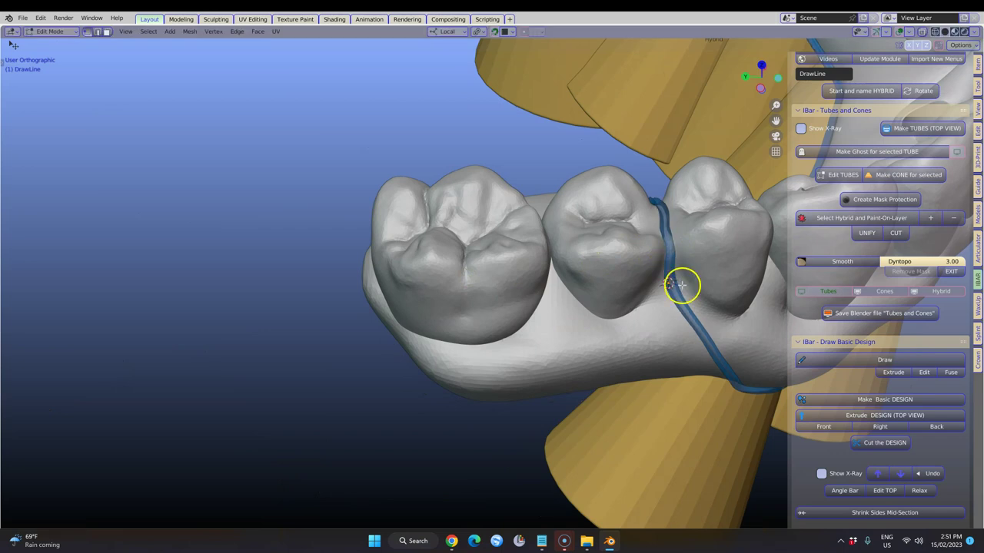
middle_drag(681, 285, 659, 281)
scroll(656, 301, up, 4)
shift+middle_drag(607, 299, 246, 298)
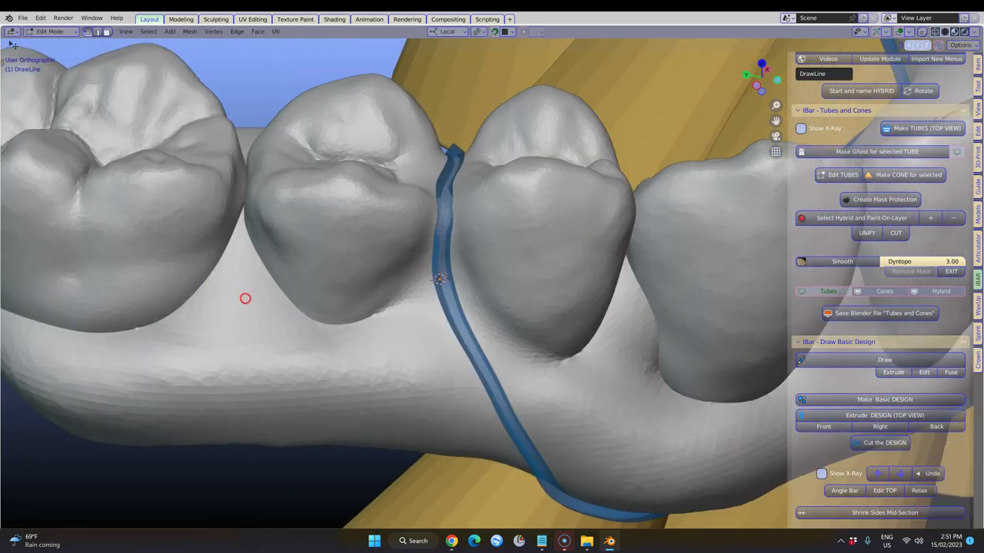
click(440, 287)
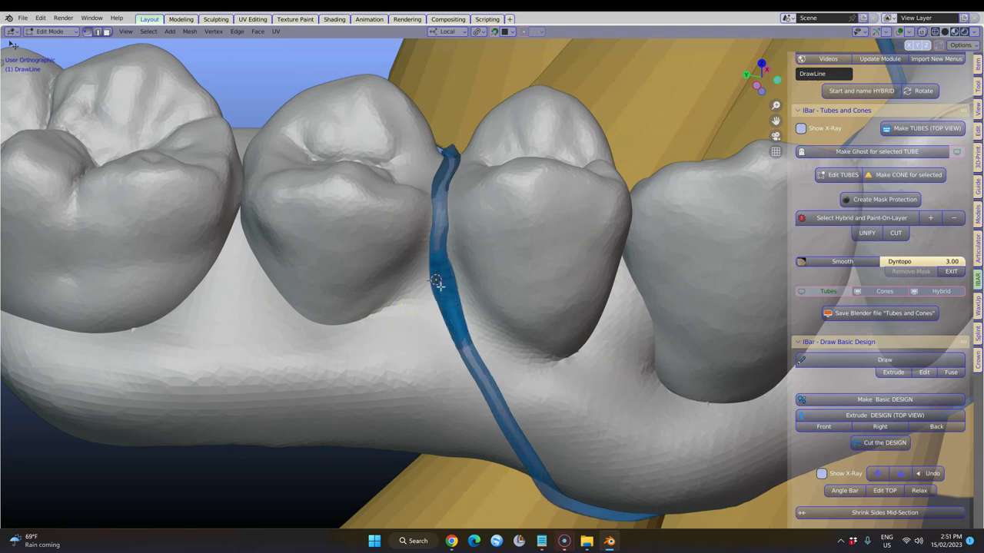
key(ctrl+z)
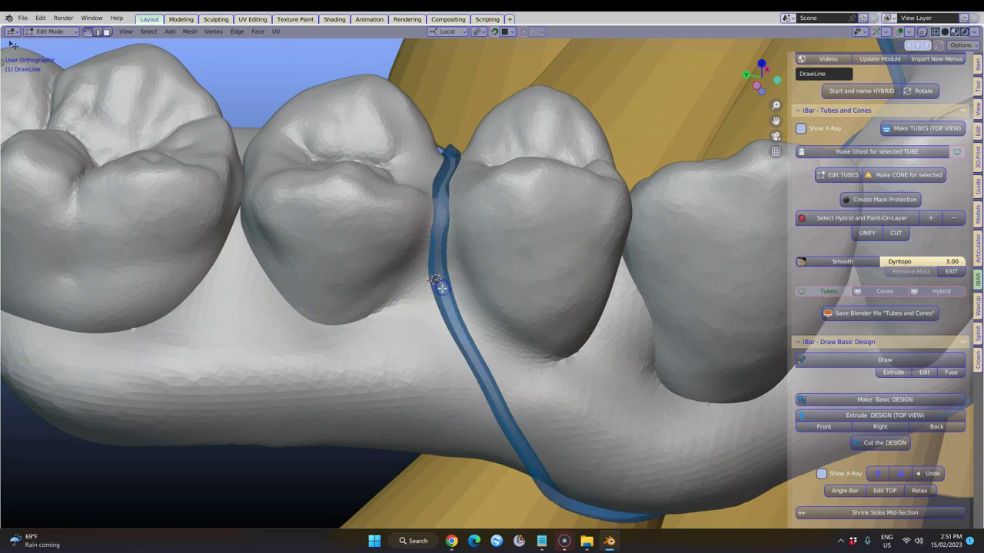
drag(442, 288, 453, 290)
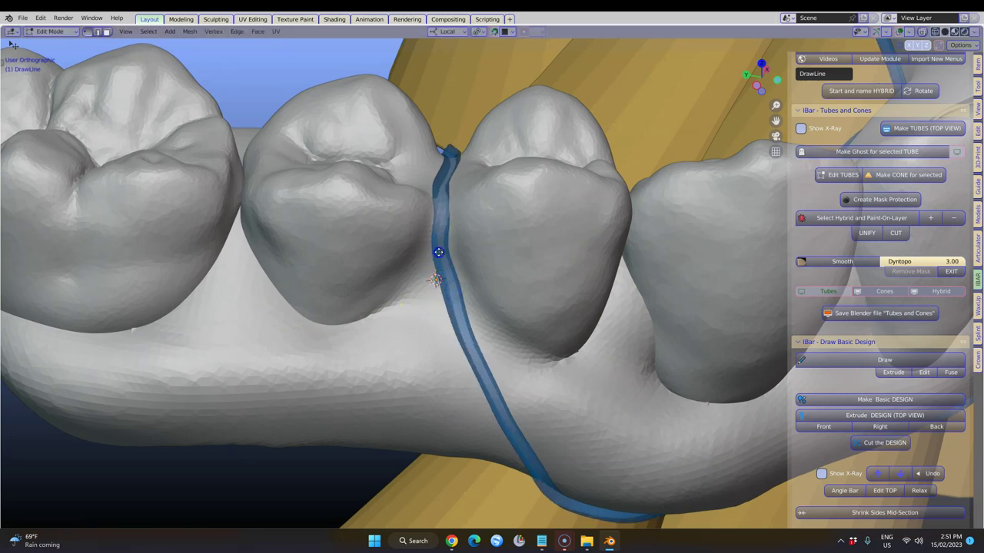
Generate the basic bar design from the closed line around the arch.
mouse_move(438, 254)
middle_down()
mouse_move(452, 305)
mouse_move(479, 321)
mouse_move(650, 266)
mouse_move(666, 246)
middle_up()
scroll(667, 245, down, 1)
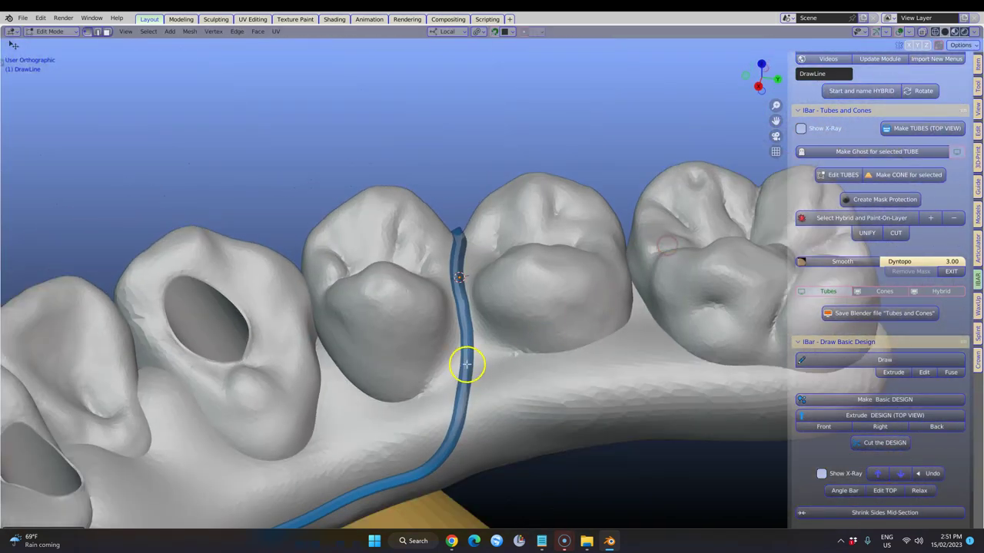
middle_drag(466, 400, 514, 262)
scroll(830, 347, down, 2)
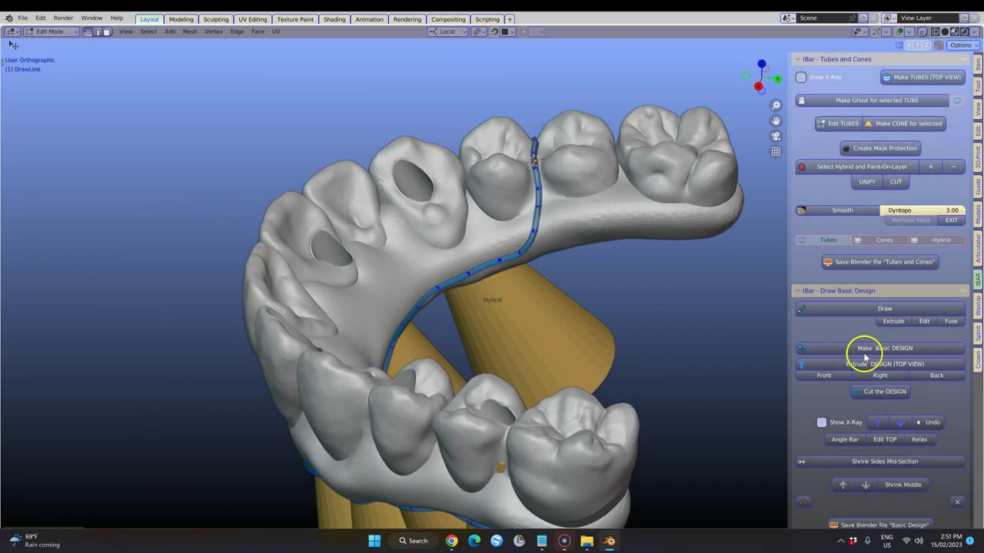
click(888, 350)
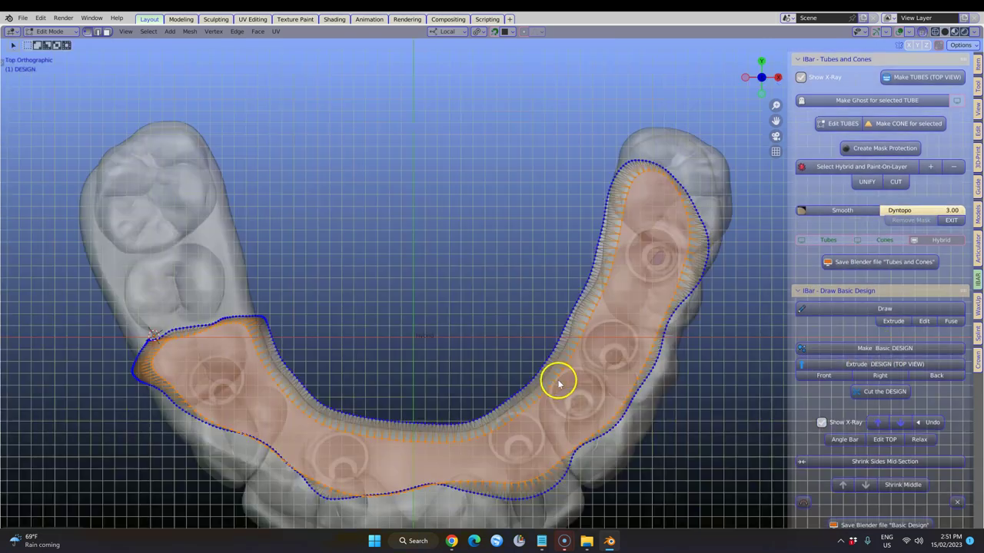
scroll(460, 390, up, 1)
middle_drag(466, 356, 443, 344)
shift+middle_drag(508, 335, 482, 378)
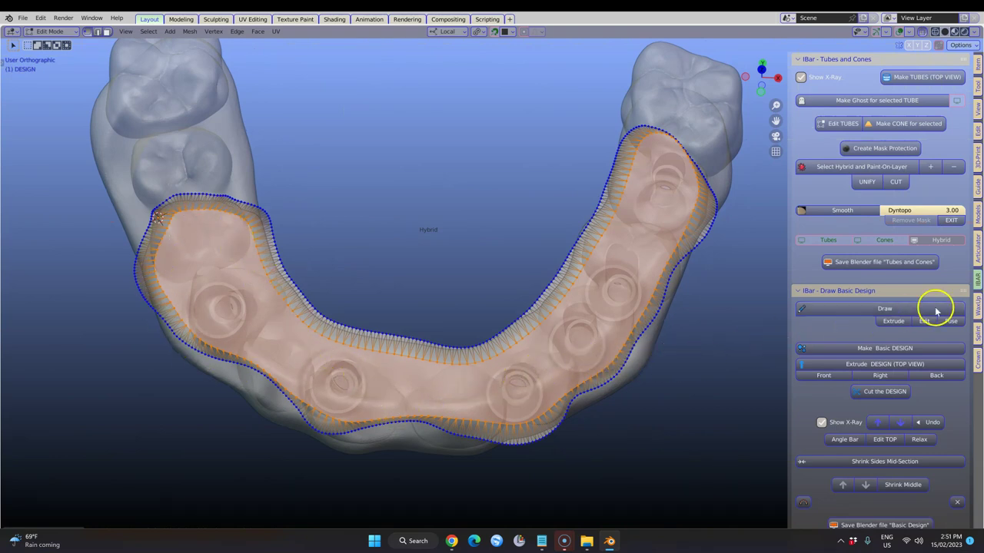
Extrude the basic design from the top view.
click(874, 366)
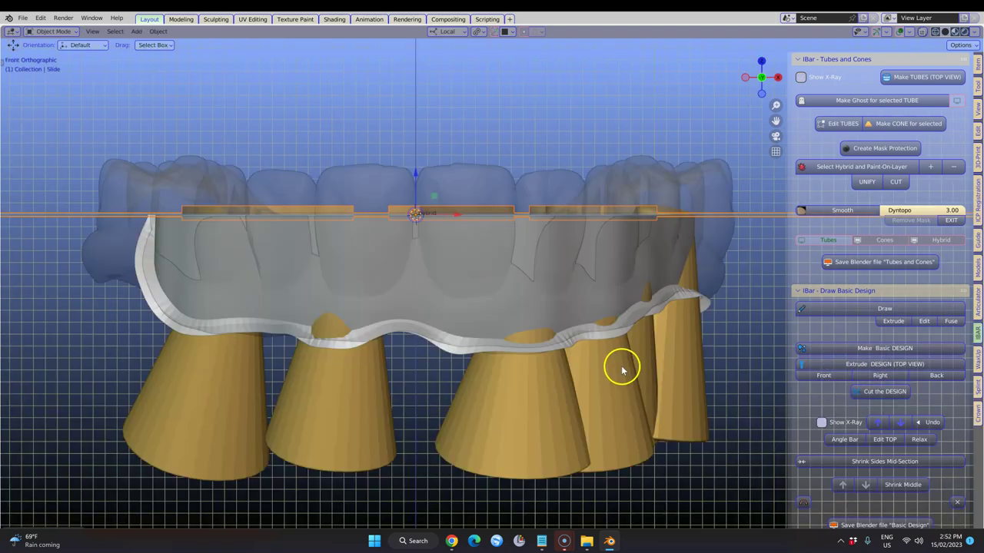
scroll(496, 300, down, 1)
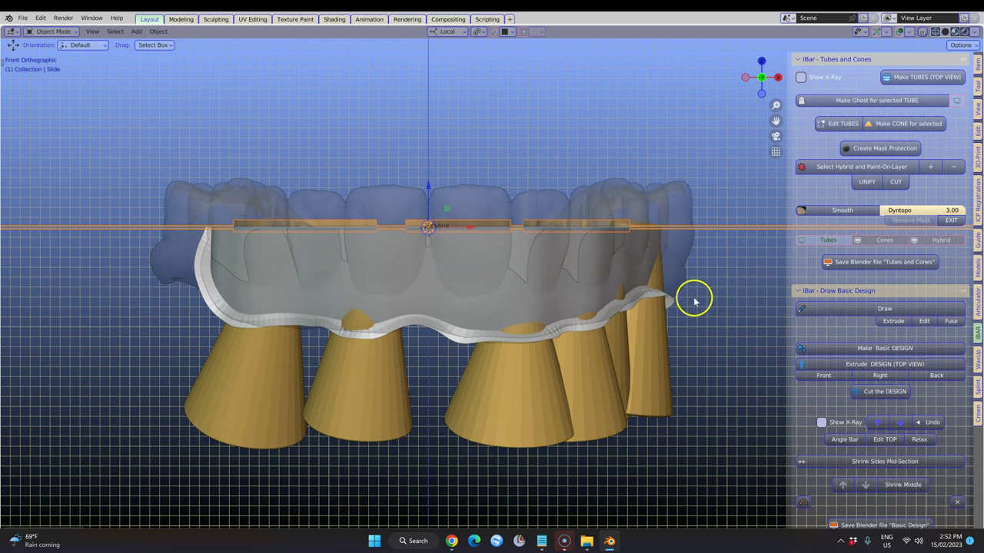
click(885, 377)
Raise the slide plane vertically to increase the design's height, and cut the design at that level.
middle_drag(430, 192, 645, 234)
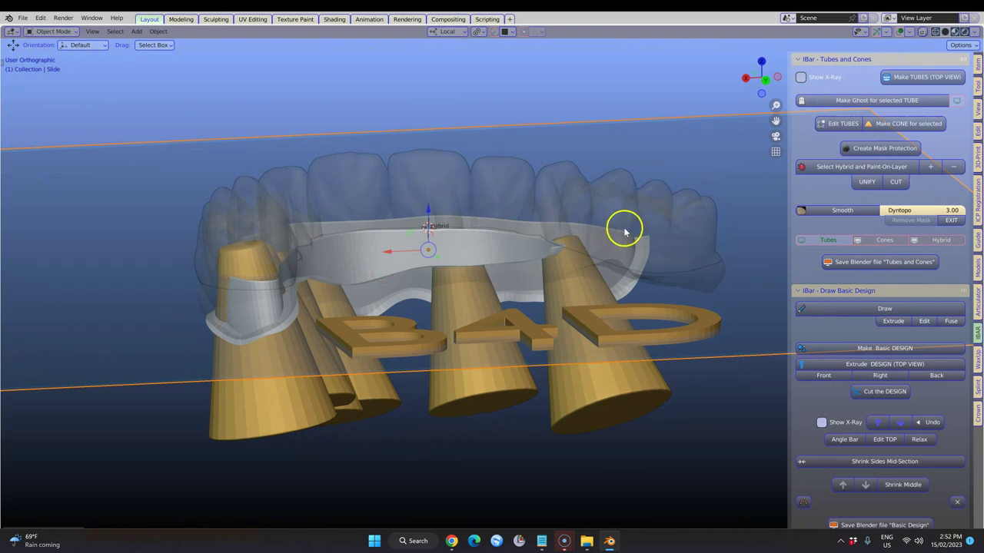
mouse_move(435, 230)
mouse_down()
mouse_move(428, 212)
mouse_move(428, 226)
mouse_up()
drag(428, 162, 429, 146)
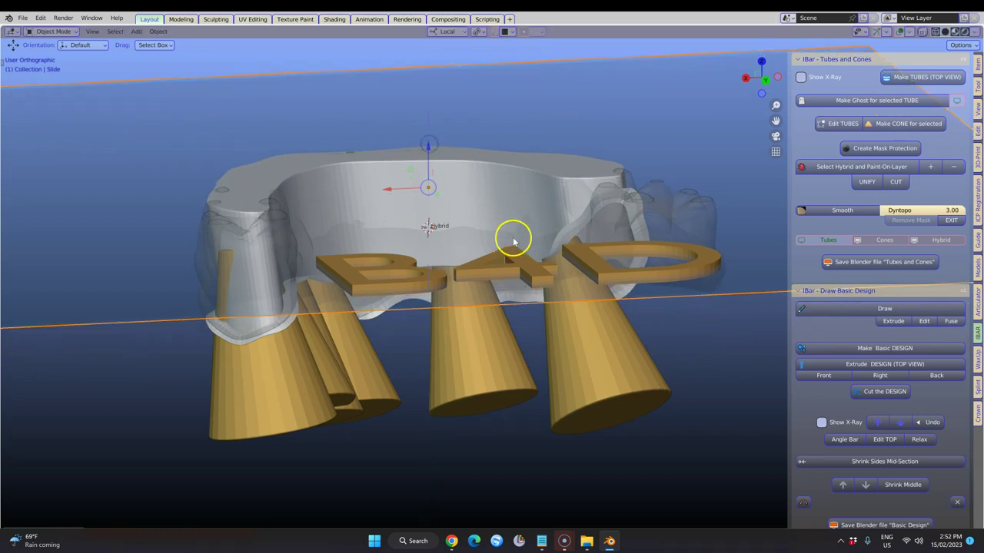
click(882, 392)
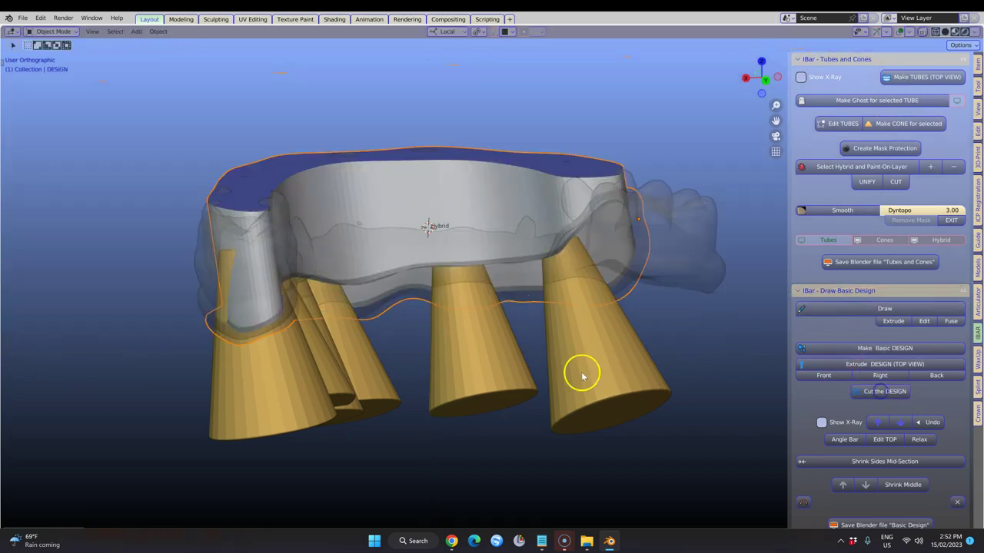
Lower the top surface of the cut bar design in small increments until it sits below the front teeth's edges.
click(903, 423)
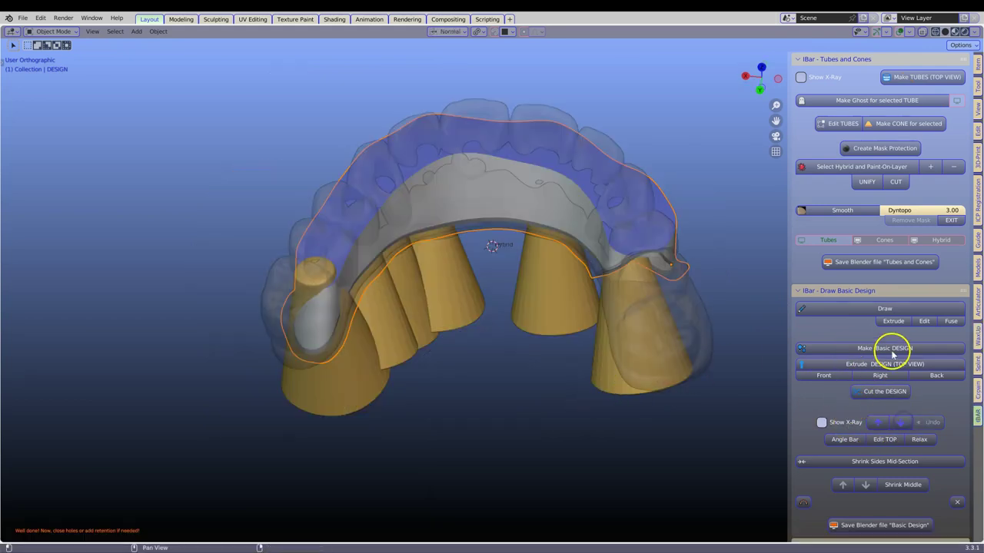
middle_drag(673, 357, 669, 328)
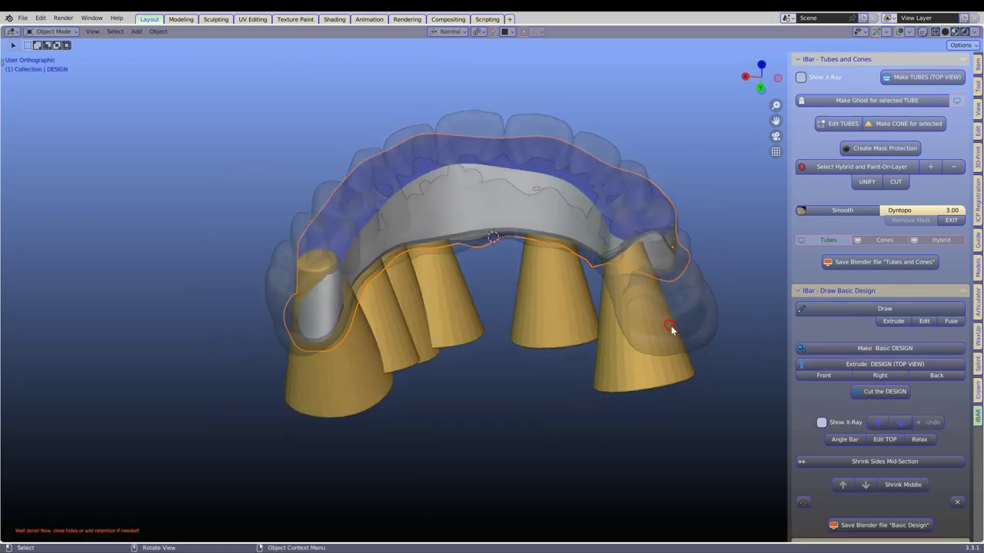
click(902, 426)
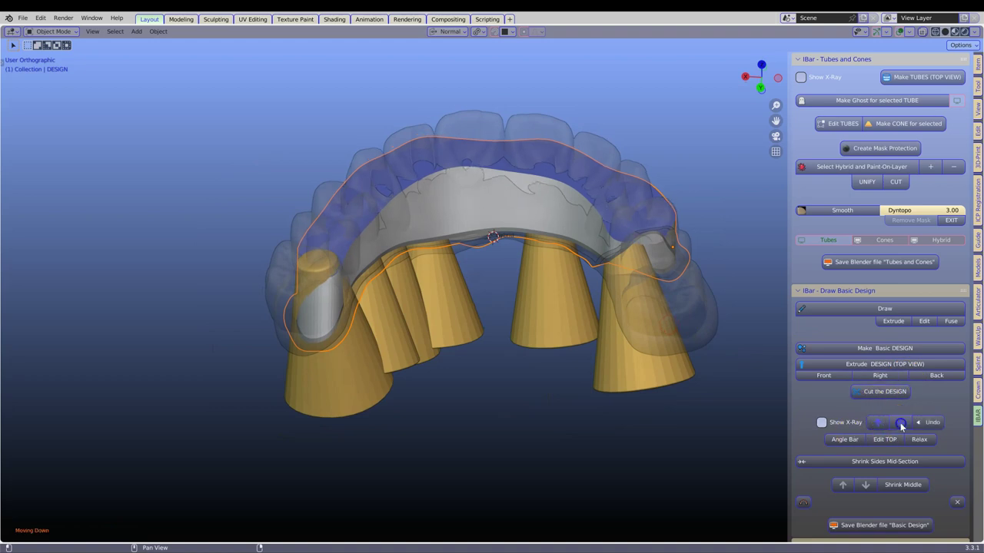
scroll(549, 195, up, 3)
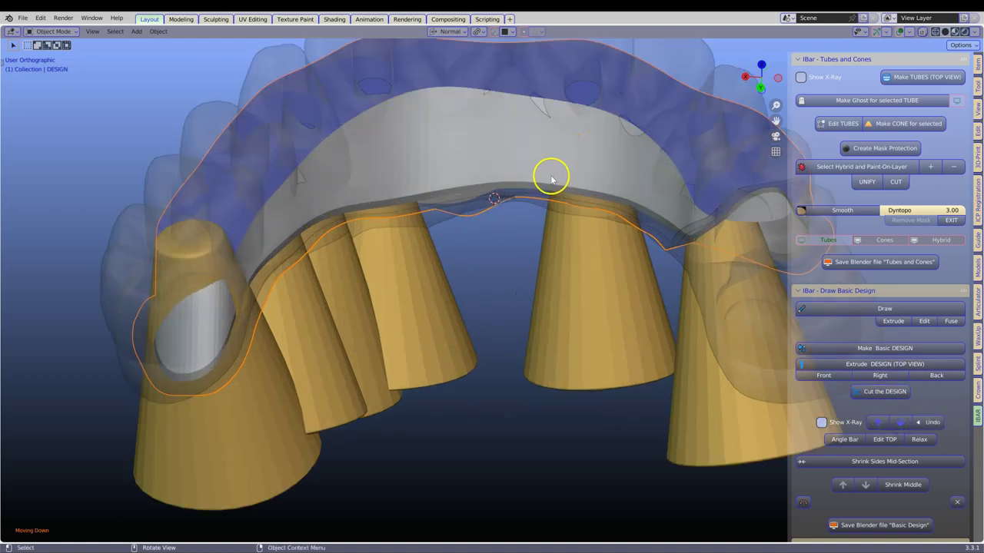
middle_drag(551, 178, 496, 333)
scroll(531, 333, up, 4)
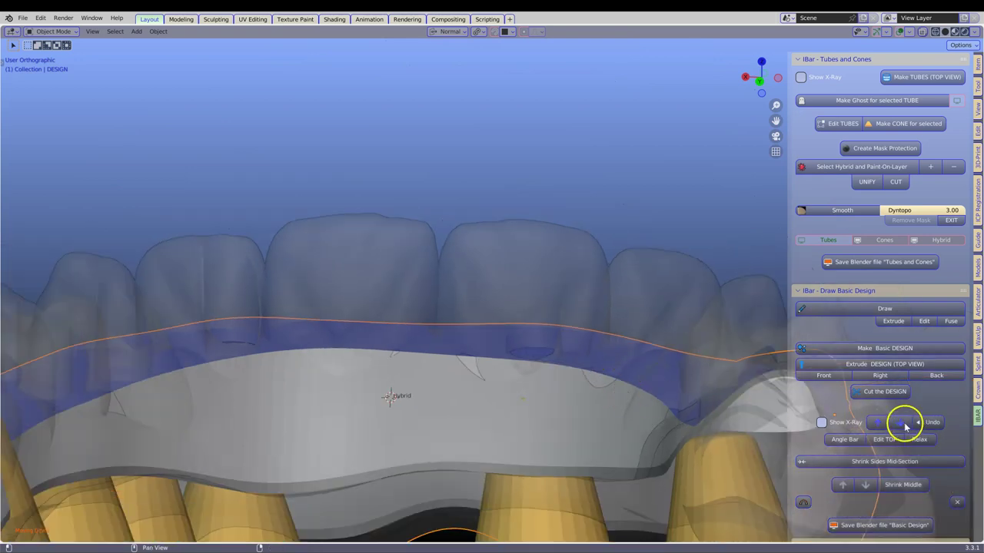
click(905, 425)
click(905, 425)
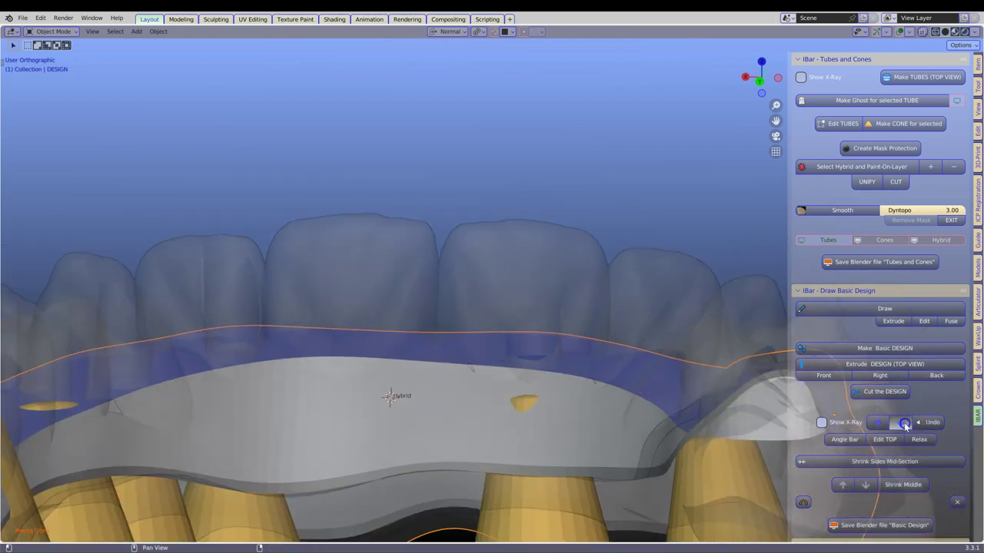
click(904, 425)
click(905, 425)
click(905, 425)
scroll(528, 408, down, 3)
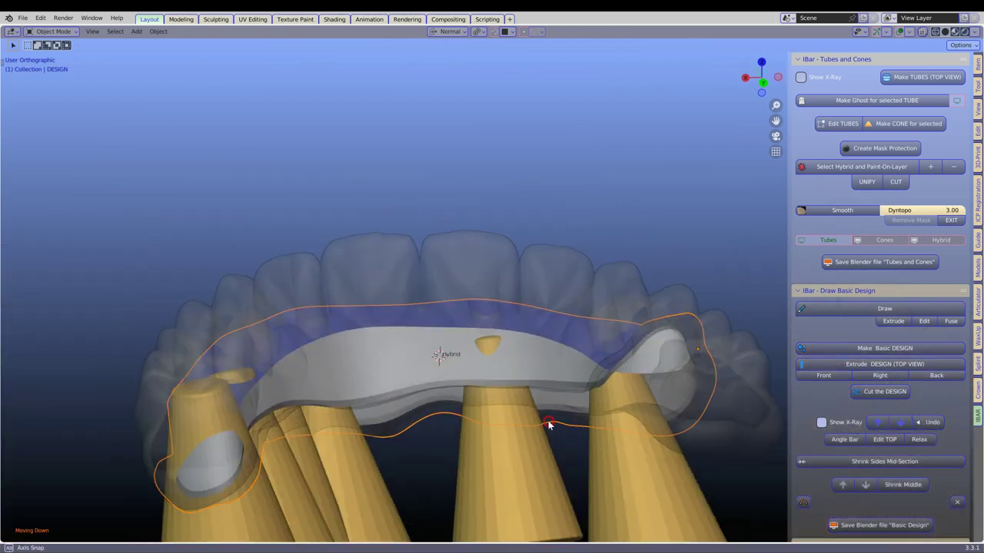
Angle the sides of the bar design with repeated Angle Bar passes.
click(848, 441)
click(848, 442)
click(847, 442)
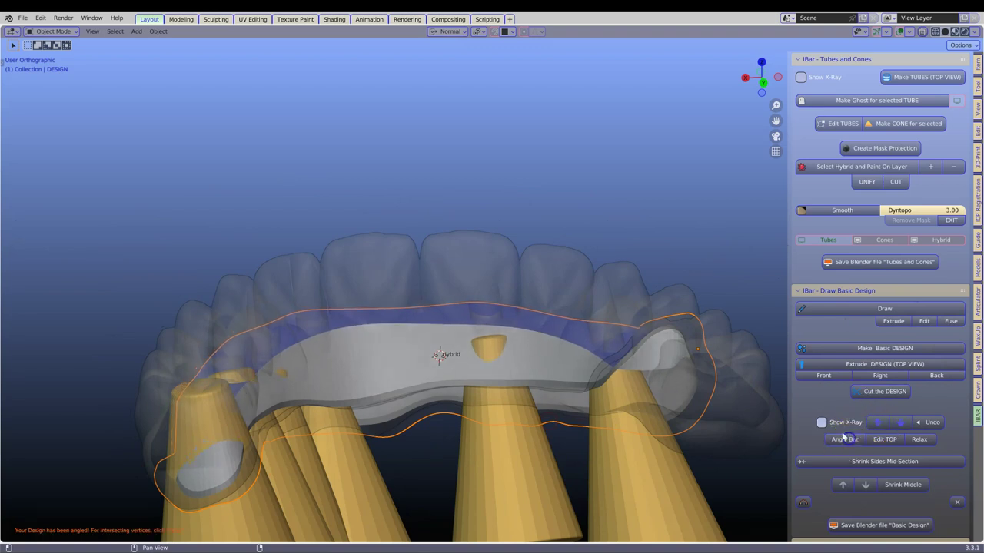
middle_drag(381, 381, 611, 334)
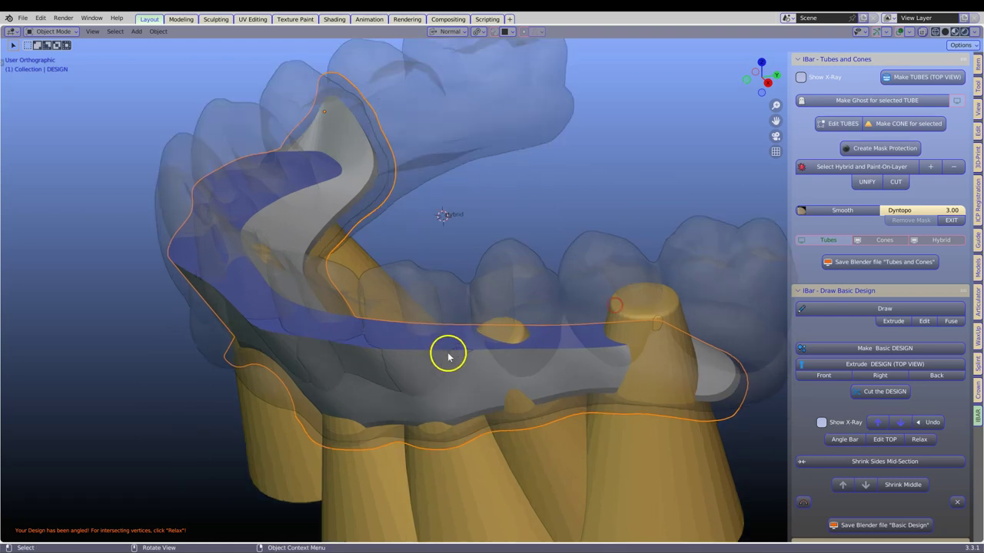
scroll(448, 356, up, 2)
middle_drag(306, 384, 474, 358)
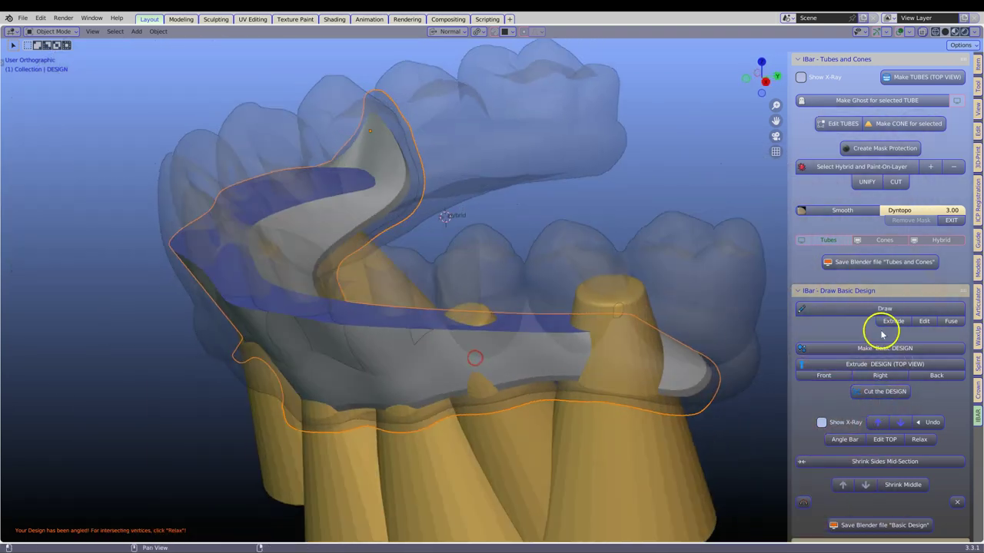
Shift the top surface of the bar design slightly backward along the Y axis, and finish editing the top.
click(892, 440)
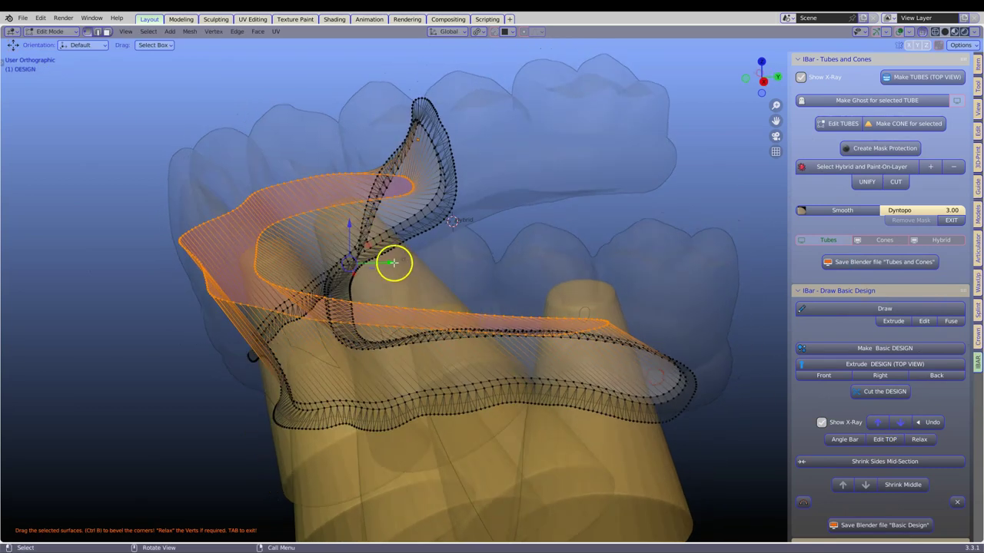
drag(393, 263, 403, 259)
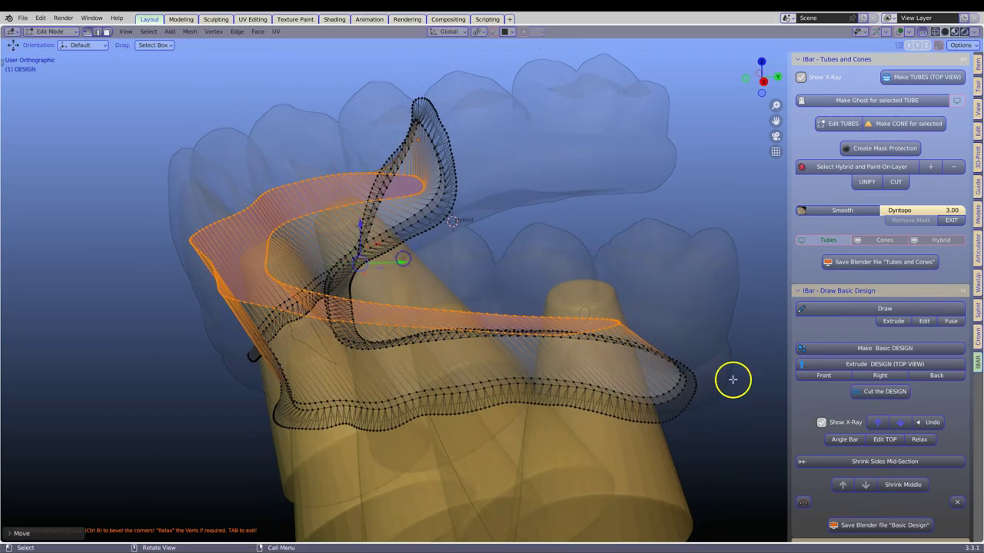
click(884, 441)
middle_drag(492, 387, 548, 386)
middle_drag(454, 355, 392, 459)
scroll(393, 457, up, 3)
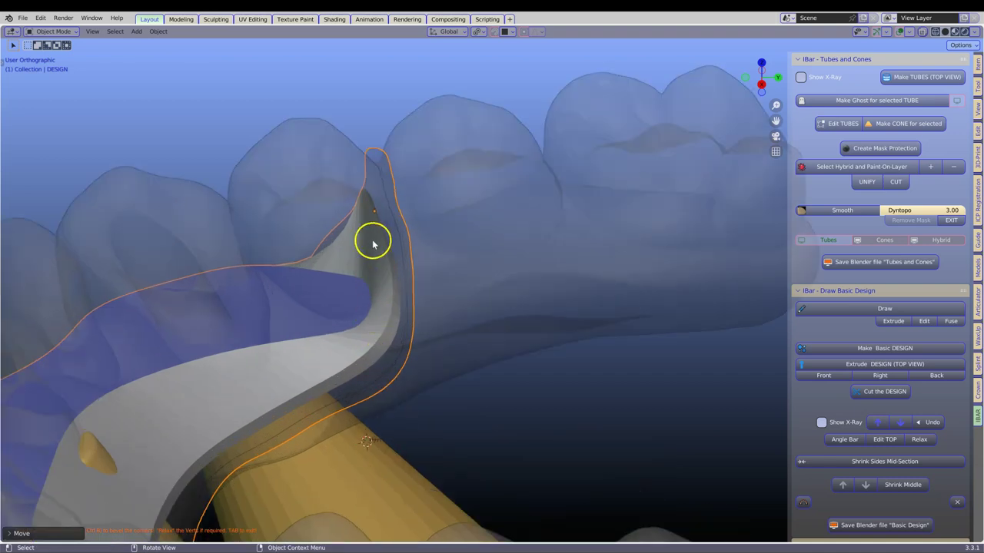
scroll(361, 292, down, 6)
middle_drag(362, 419, 470, 447)
scroll(526, 446, up, 5)
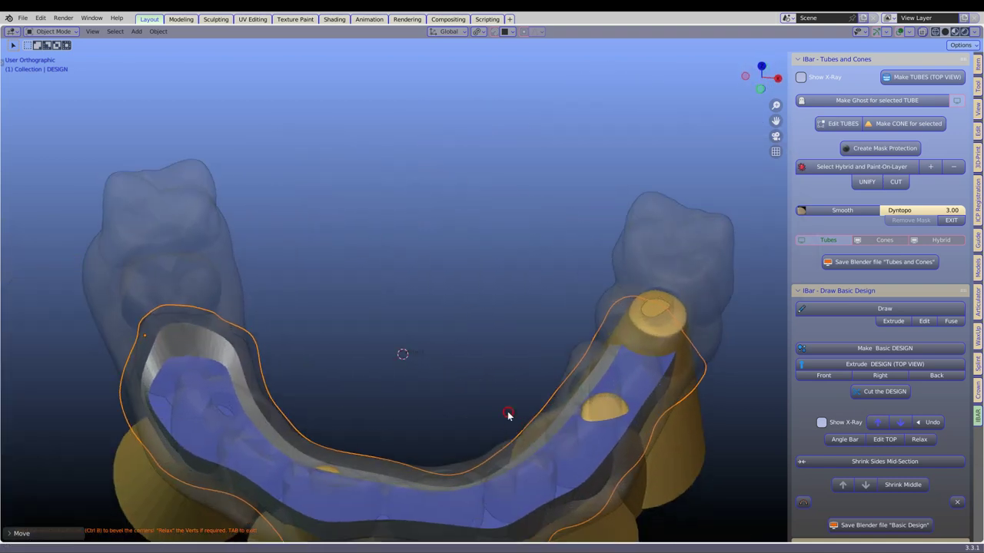
Delete the rearmost cone, which stands above the bar at the far molar end.
click(640, 354)
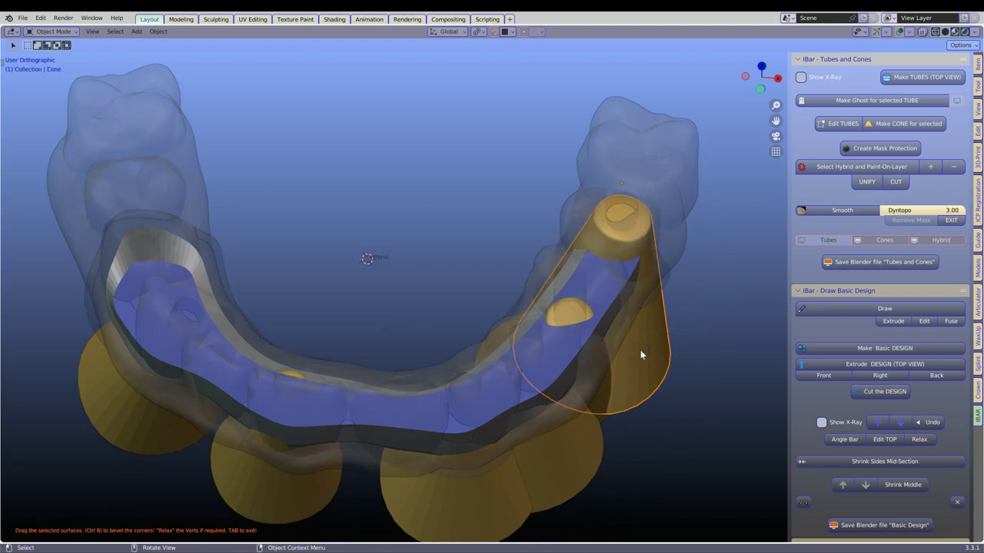
middle_drag(640, 354, 467, 327)
scroll(502, 357, up, 2)
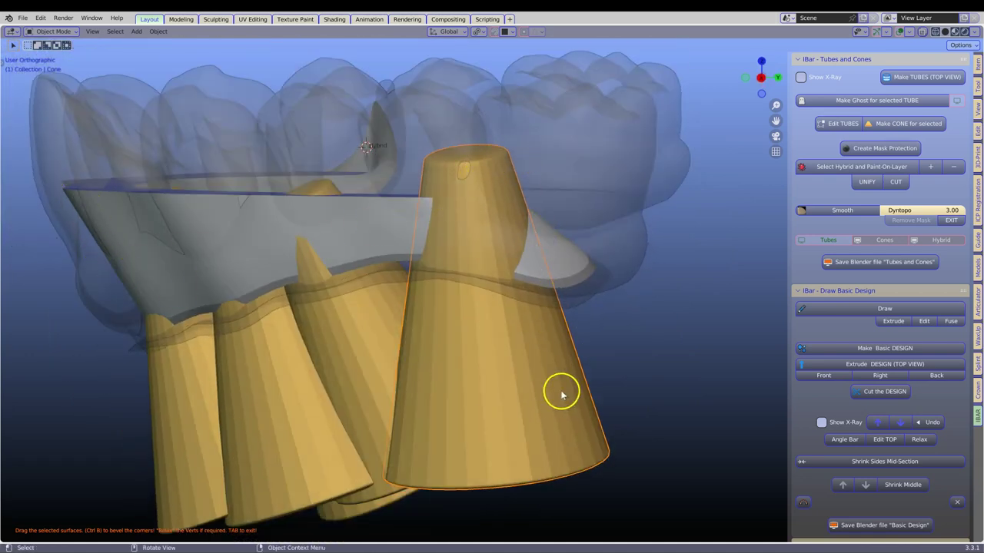
key(x)
click(536, 397)
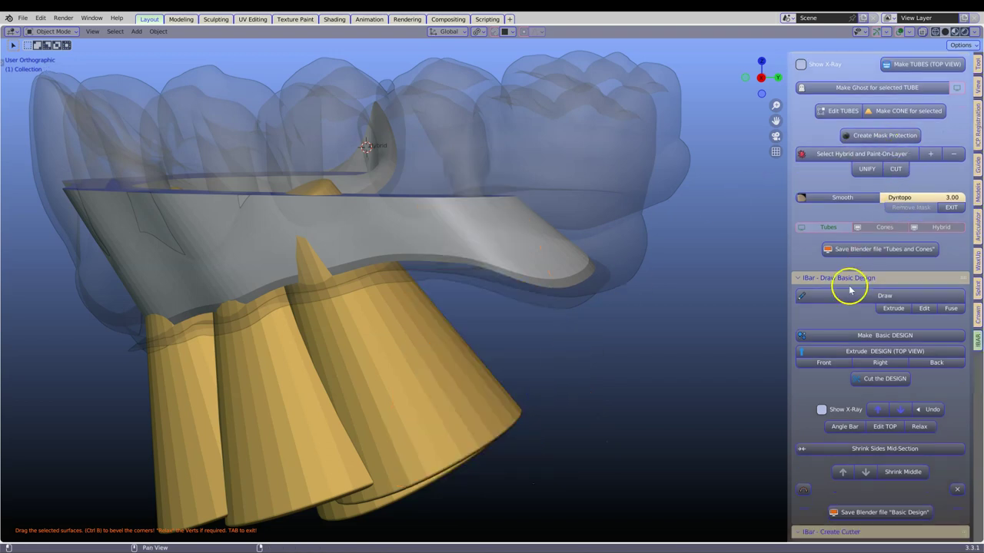
Show the tubes and move the lower control vertex of the rearmost tube backward and slightly up, toward the bar's end.
click(840, 231)
click(551, 345)
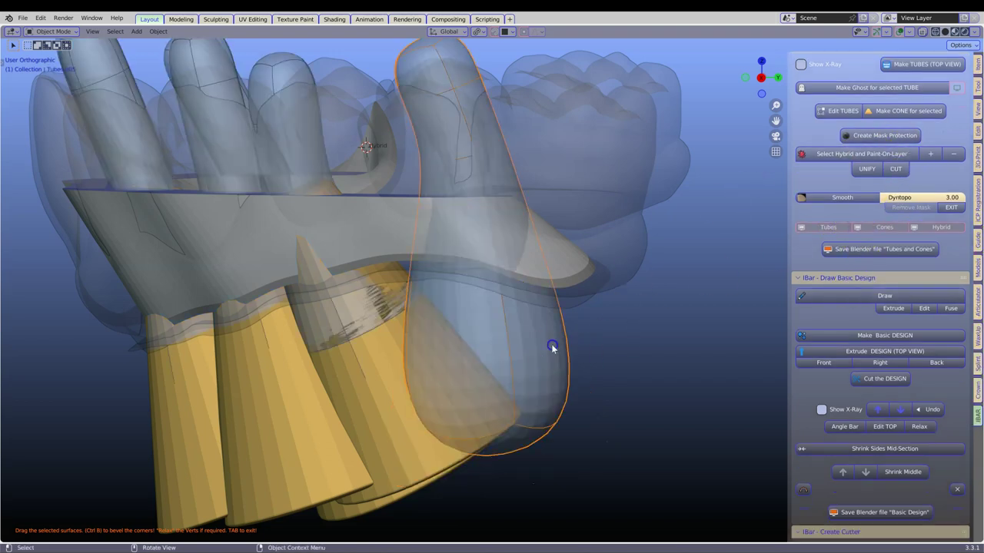
scroll(855, 186, up, 1)
click(841, 124)
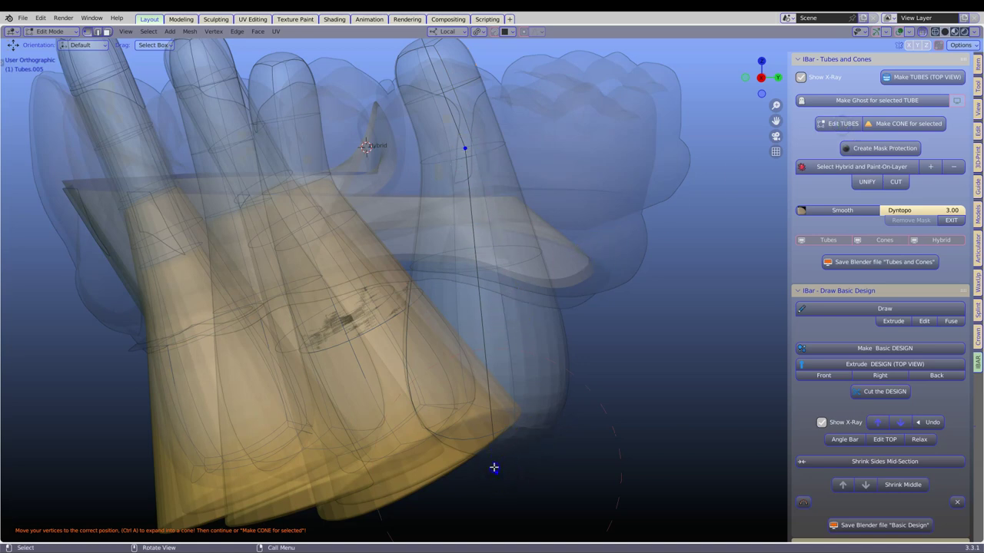
scroll(455, 268, up, 4)
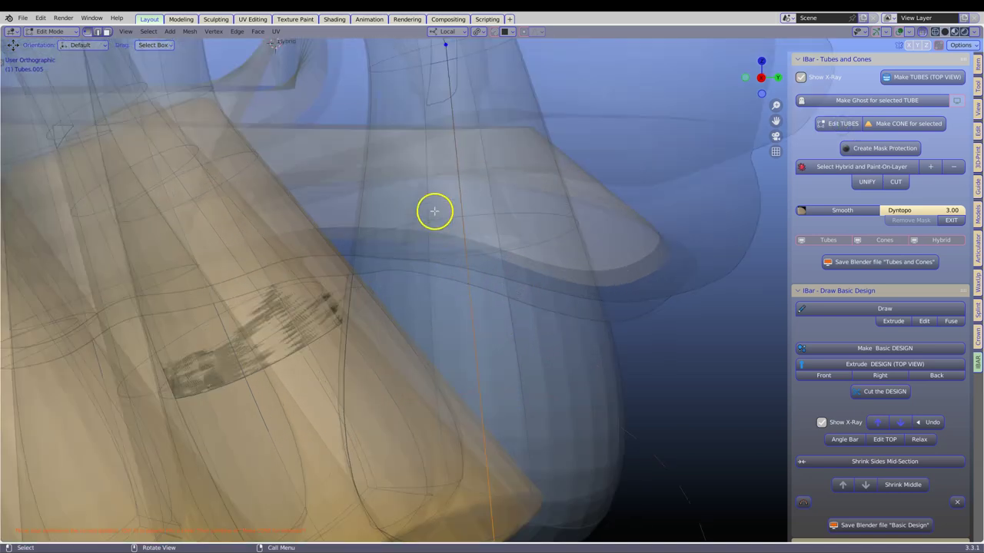
scroll(492, 455, down, 4)
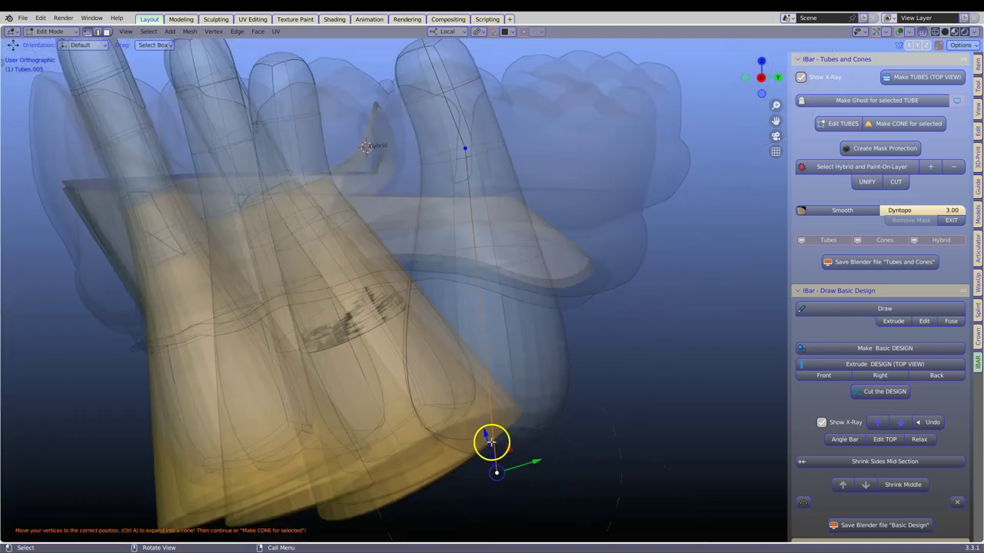
key(g)
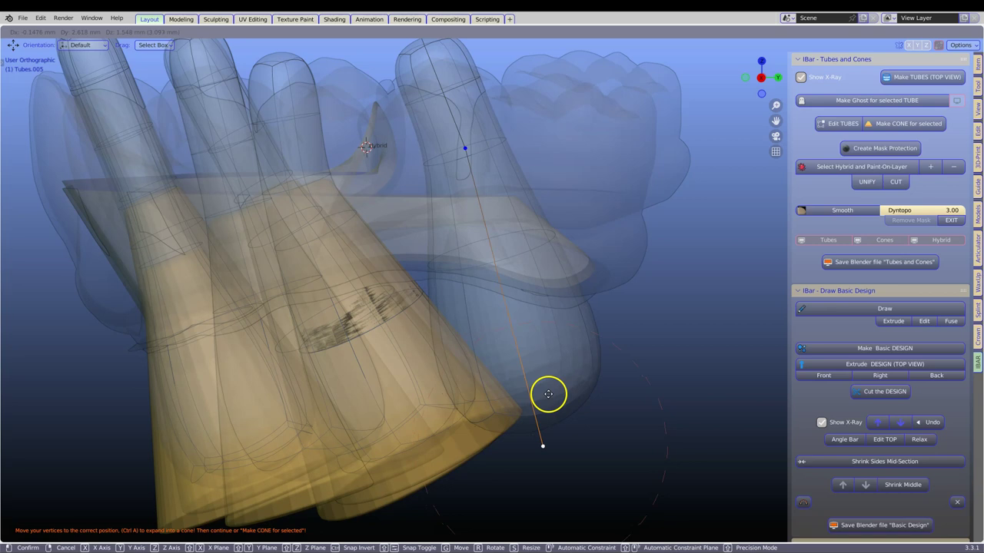
click(548, 394)
Nudge the rearmost tube's lower end slightly along the Y axis and finish editing the tube.
middle_drag(546, 399, 257, 310)
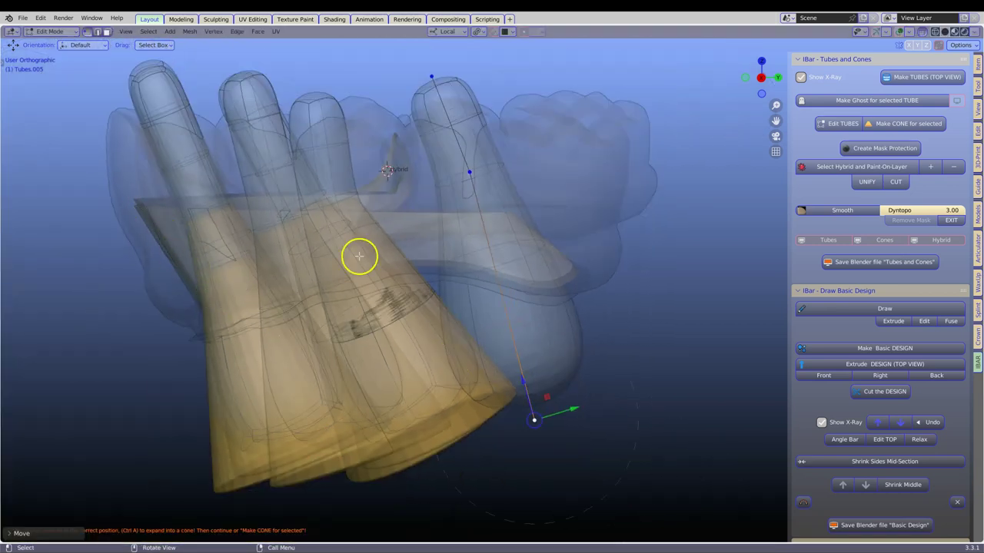
middle_drag(563, 252, 555, 309)
scroll(554, 309, up, 3)
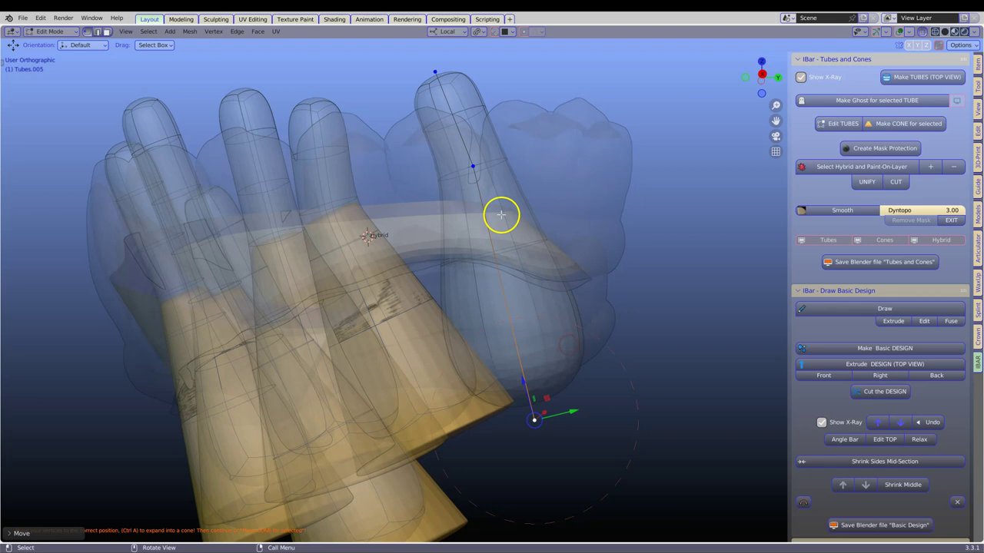
drag(566, 413, 574, 411)
key(Tab)
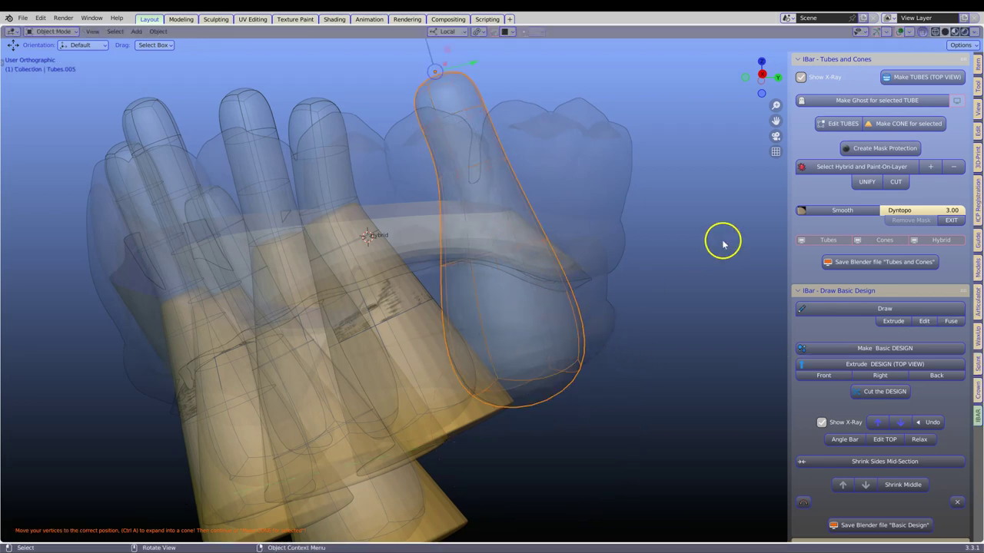
Make a new cone for the corrected rearmost tube and check it against the bar from several sides.
click(884, 127)
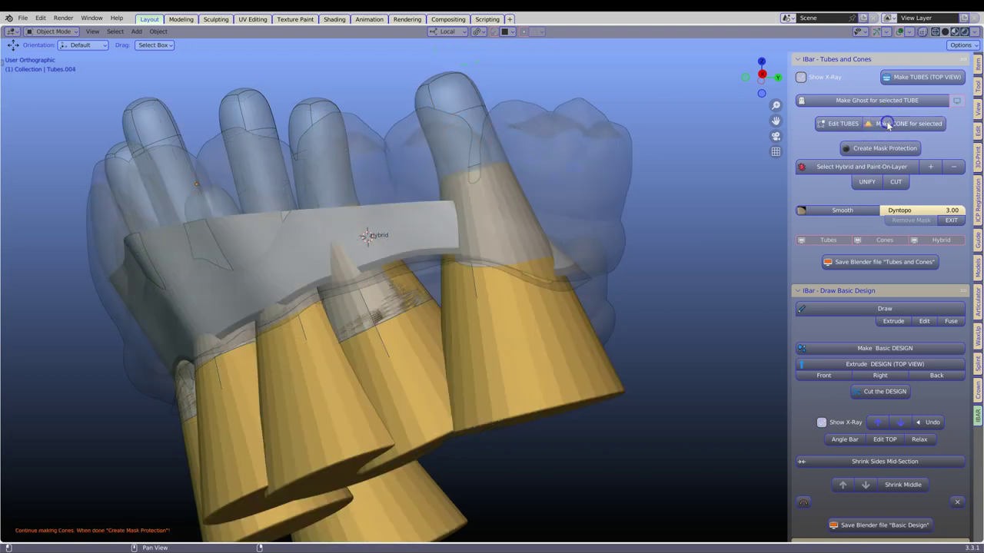
middle_drag(468, 285, 435, 303)
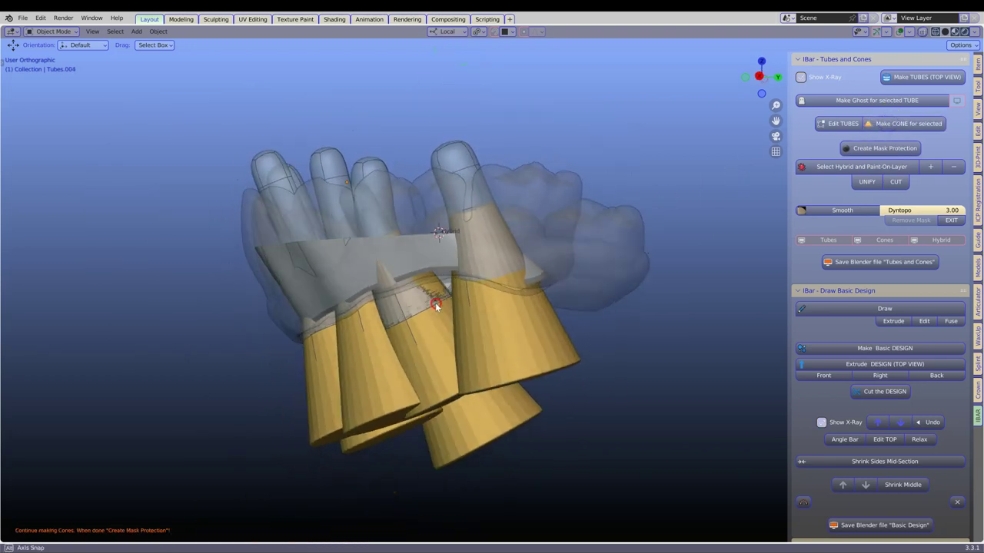
scroll(530, 288, up, 4)
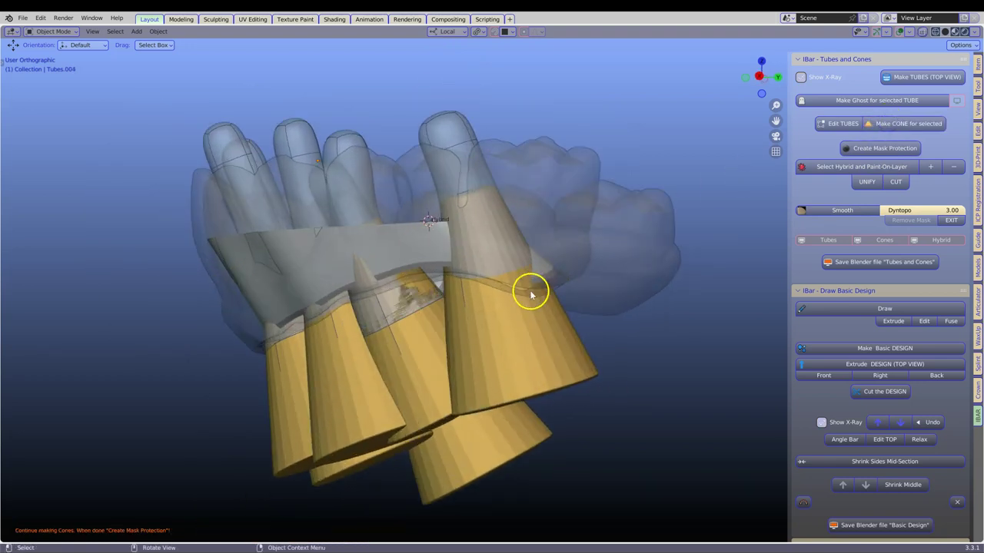
middle_drag(580, 374, 719, 437)
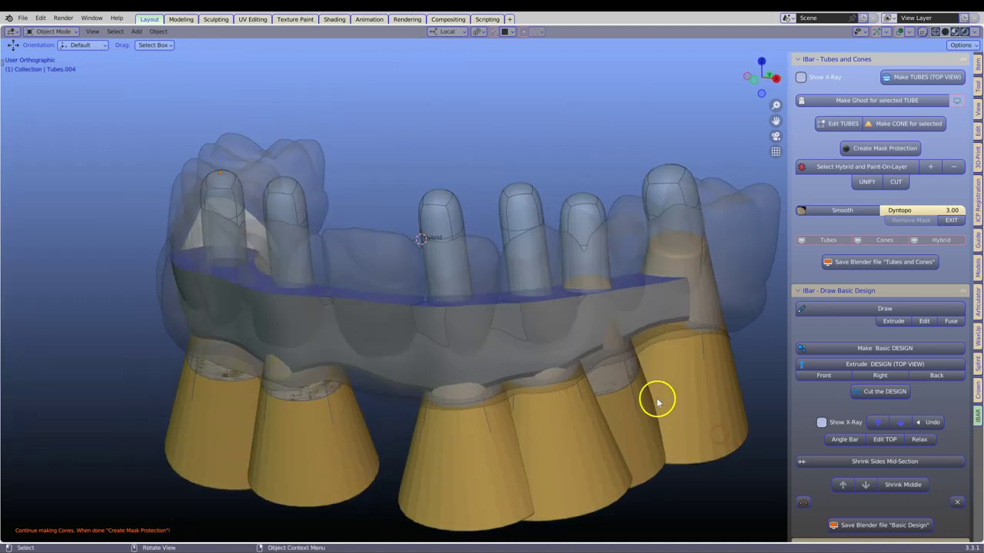
middle_drag(737, 401, 705, 413)
scroll(911, 374, down, 3)
scroll(875, 451, down, 1)
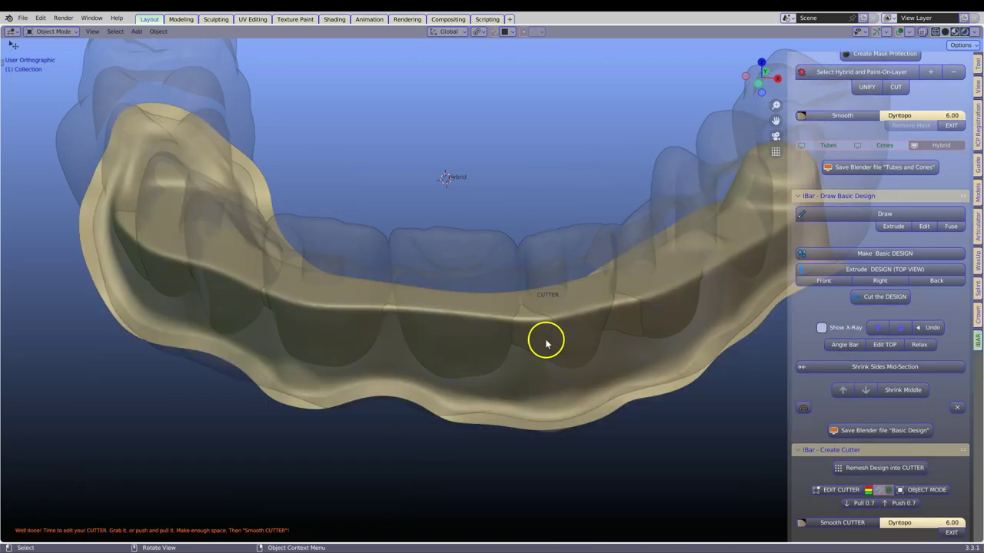
Edit the CUTTER with proportional moves, drawing the protruding area between the two central incisors inward and adjusting its upper edge.
click(541, 336)
middle_drag(541, 335, 811, 381)
scroll(818, 407, down, 4)
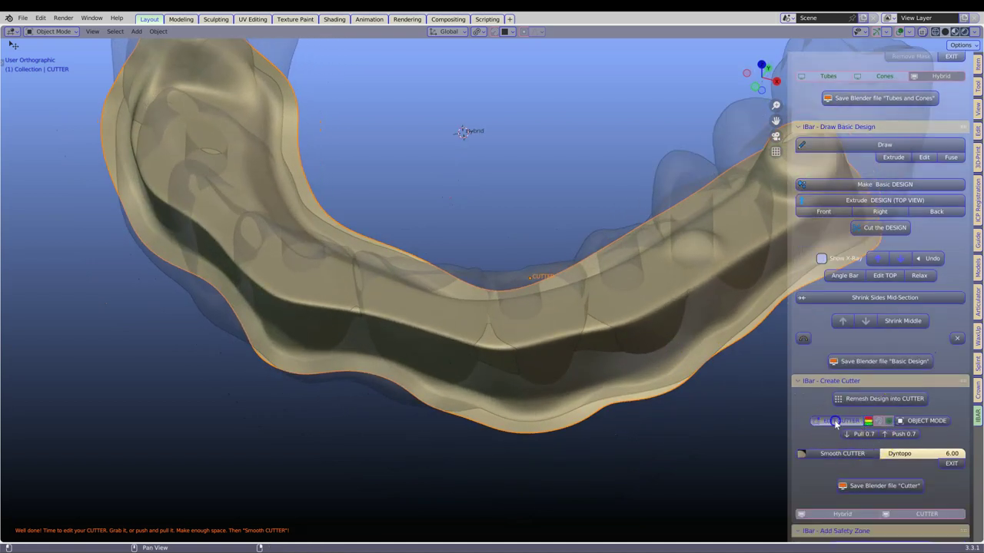
middle_drag(388, 360, 483, 327)
scroll(483, 328, up, 2)
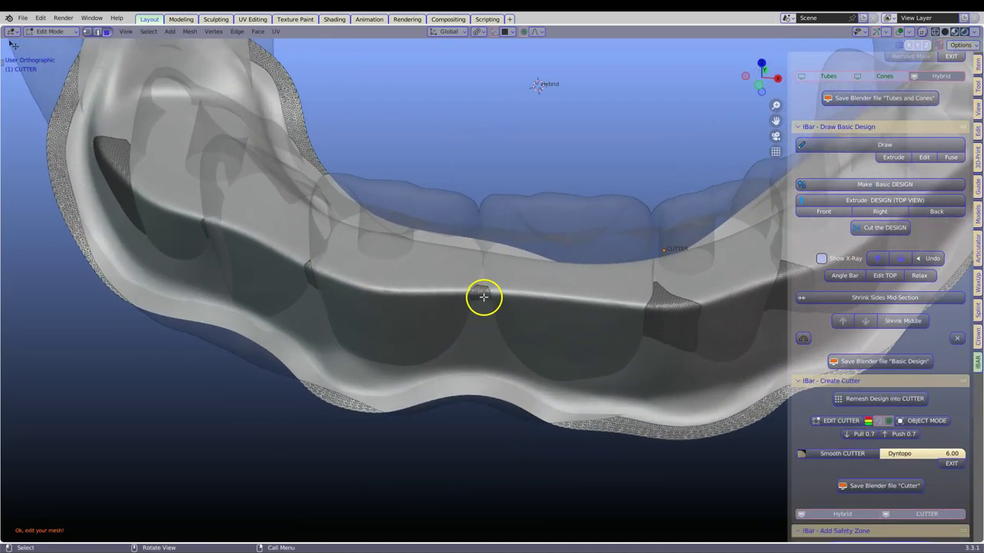
middle_drag(482, 291, 493, 361)
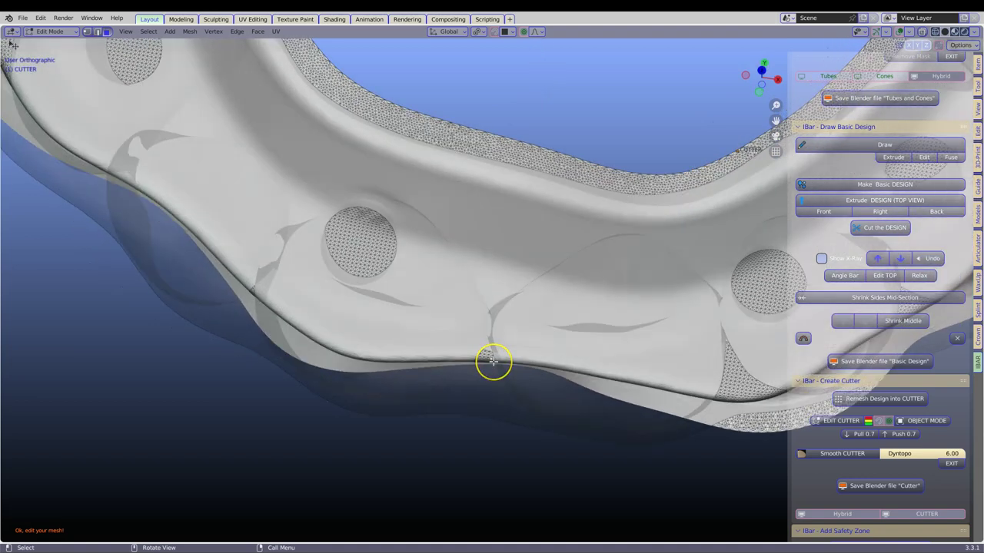
key(g)
scroll(492, 355, down, 5)
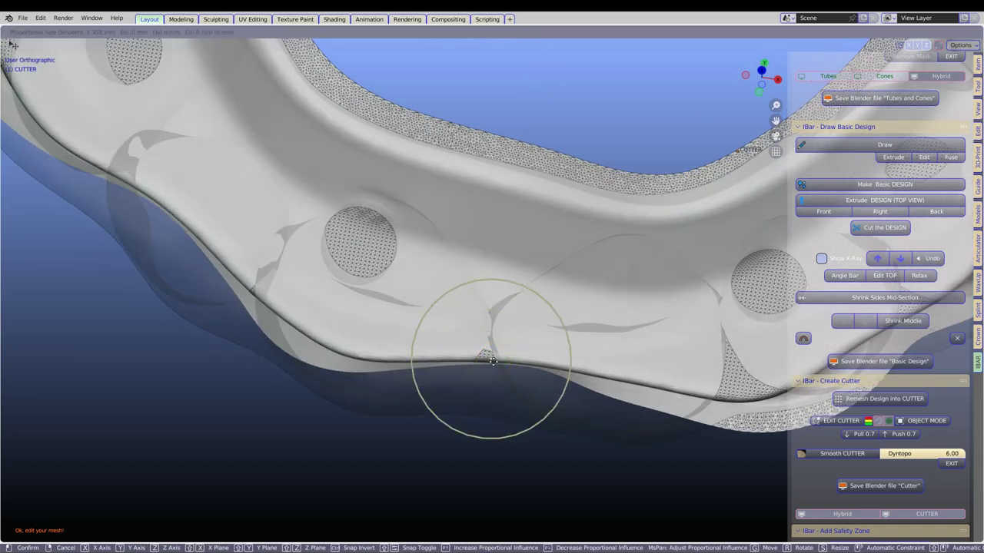
click(494, 334)
middle_drag(494, 333, 497, 296)
key(g)
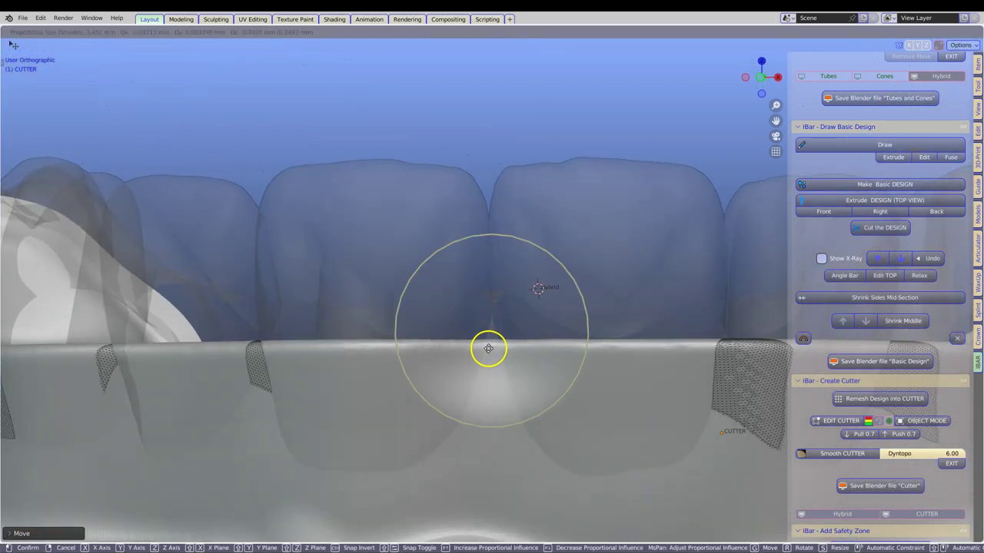
click(488, 347)
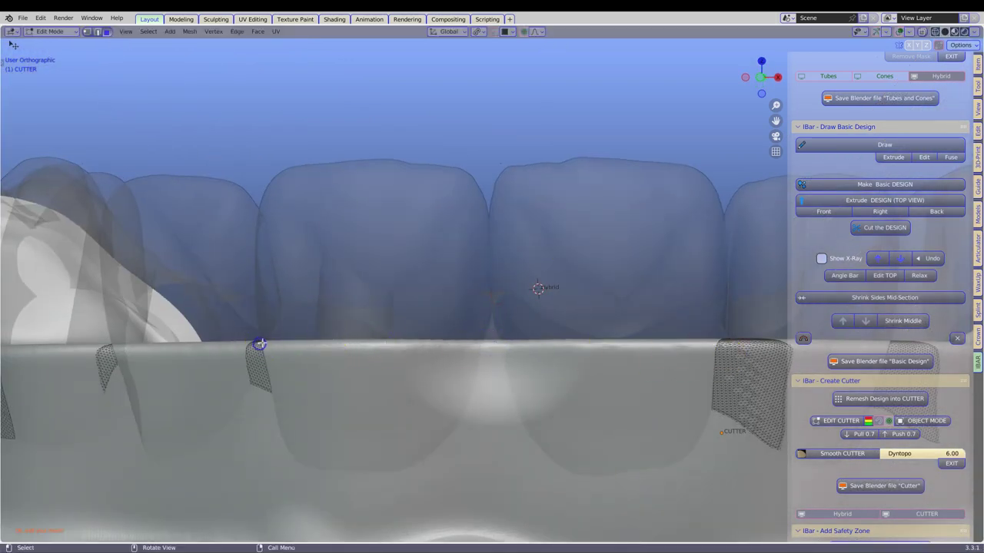
Move the CUTTER's protruding edge in the next gap, between the central and lateral incisors, inside the Hybrid's surface.
middle_drag(260, 344, 292, 426)
key(g)
click(239, 387)
key(g)
click(223, 383)
Pull the CUTTER's outer ridge near the molar end of the same side inward using a wider proportional influence.
middle_drag(239, 386, 269, 330)
key(g)
scroll(266, 287, down, 4)
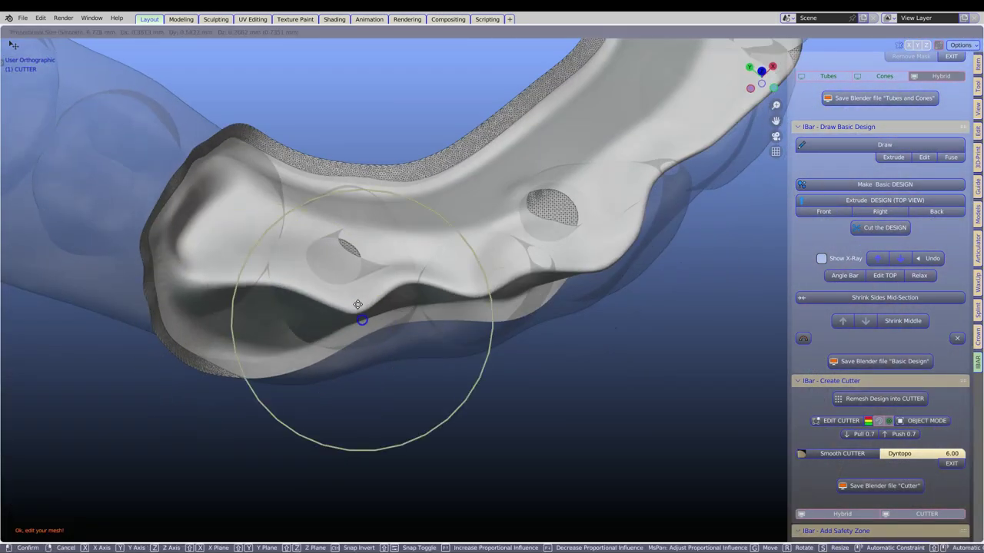
drag(357, 304, 358, 302)
middle_drag(355, 300, 318, 223)
drag(267, 290, 268, 318)
Draw the CUTTER inward at the central-lateral incisor gap on the opposite side and lower the raised upper edge there.
middle_drag(530, 358, 588, 363)
click(498, 337)
middle_drag(498, 337, 512, 415)
scroll(515, 319, up, 4)
drag(516, 338, 508, 264)
scroll(511, 290, down, 2)
middle_drag(507, 296, 506, 223)
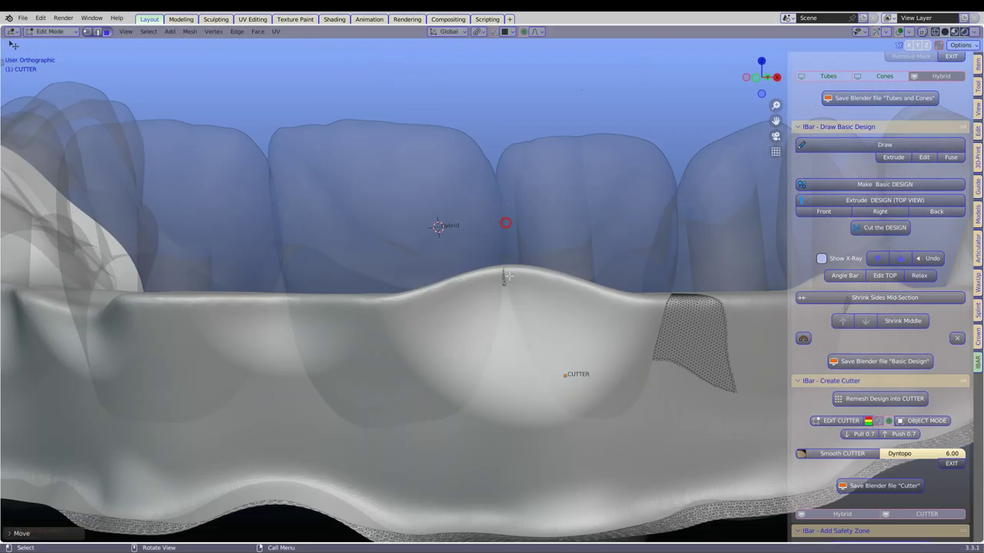
drag(508, 276, 513, 339)
Draw the CUTTER inward at the next gap, between the lateral incisor and canine, and lower its upper edge.
middle_drag(603, 311, 663, 406)
drag(684, 298, 678, 248)
middle_drag(662, 315, 653, 233)
drag(670, 244, 668, 313)
middle_drag(673, 344, 642, 361)
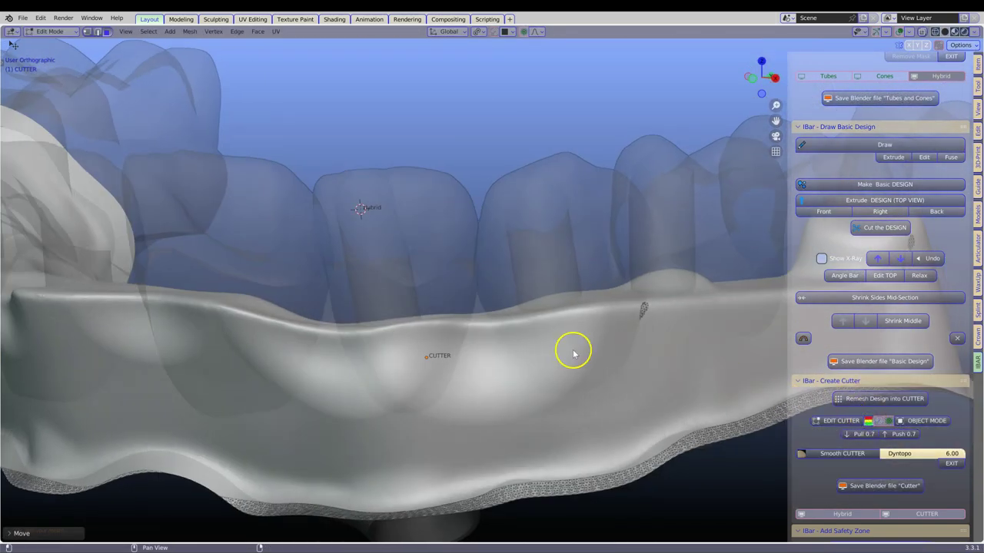
Display the color distance map on the CUTTER and push the red and yellow spots beside the tube rings by 0.7 mm.
click(869, 421)
scroll(646, 382, down, 1)
middle_drag(645, 382, 654, 431)
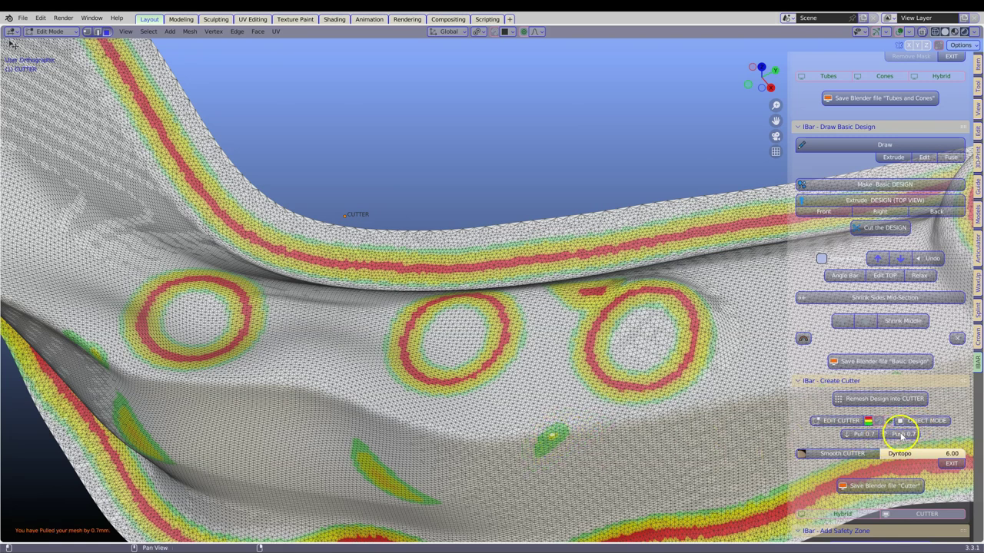
middle_drag(616, 428, 547, 338)
click(403, 280)
scroll(547, 338, up, 1)
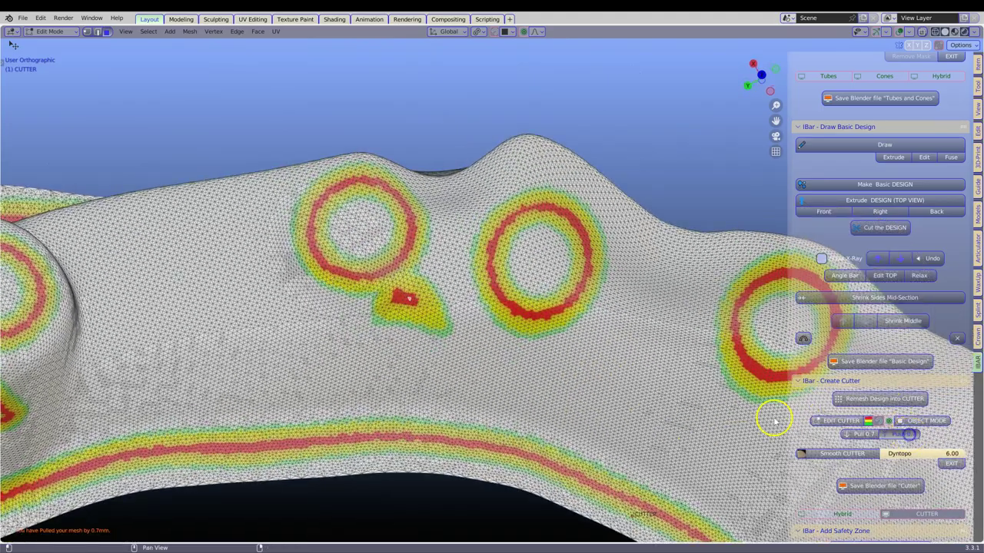
Push the remaining colored spots by the end tube and along the front of the CUTTER by 0.7 mm, and leave mesh editing.
middle_drag(519, 396, 435, 408)
scroll(323, 379, up, 4)
shift+middle_drag(323, 380, 446, 373)
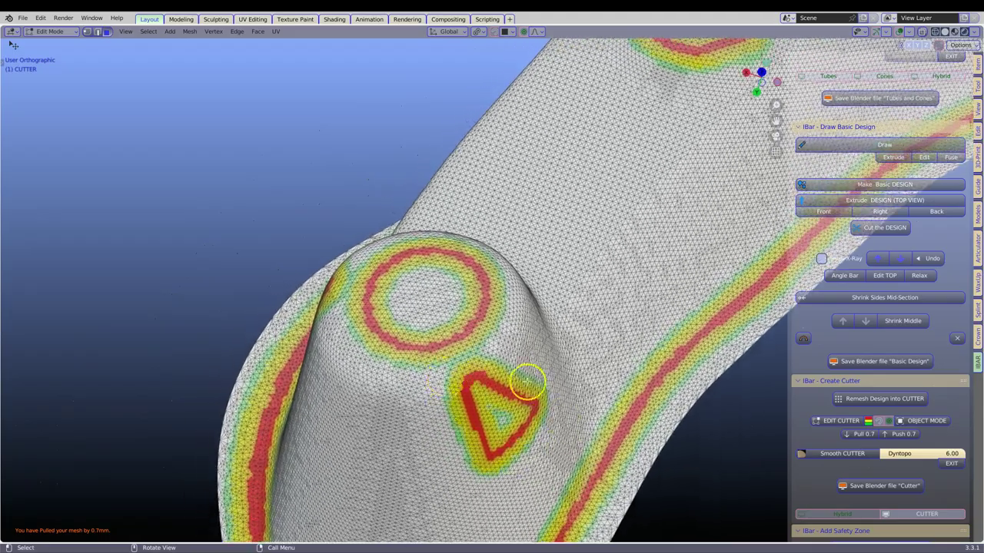
mouse_move(520, 415)
middle_down()
mouse_move(546, 382)
mouse_move(626, 407)
mouse_move(664, 354)
mouse_move(526, 426)
middle_up()
middle_drag(636, 378, 598, 472)
scroll(483, 461, up, 2)
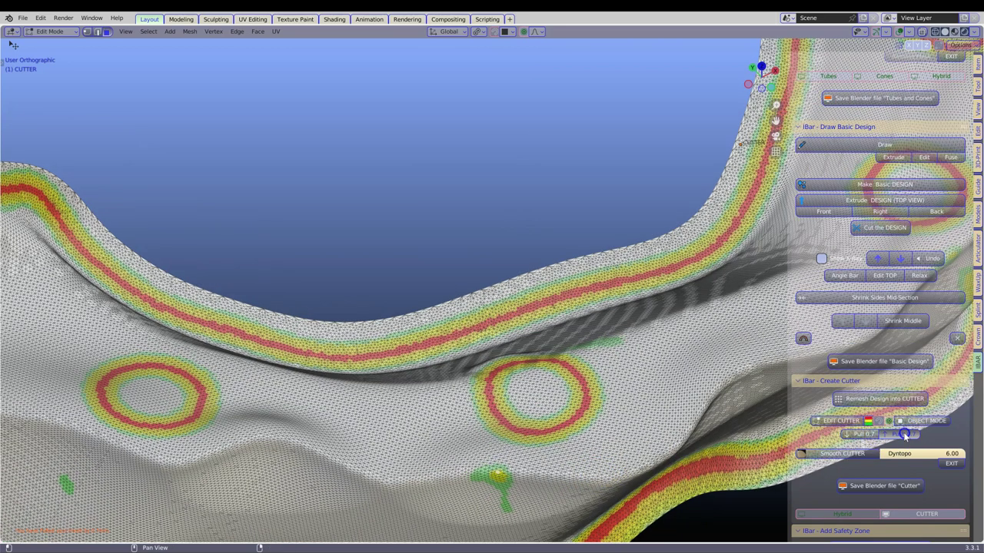
scroll(676, 462, down, 3)
middle_drag(676, 463, 700, 458)
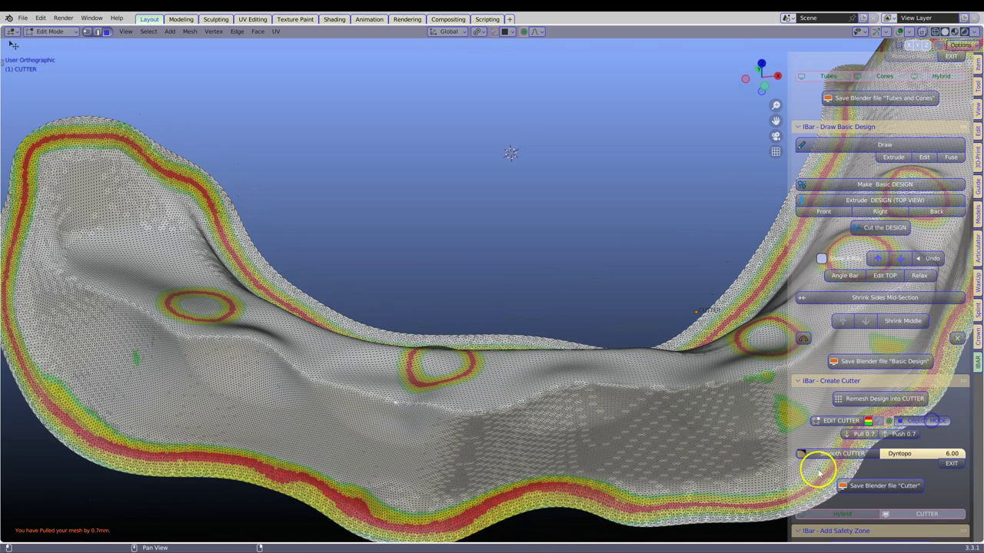
Smooth the CUTTER's front ridge with a 184 px brush at strength 0.344 and Dyntopo set to 4.00.
click(845, 455)
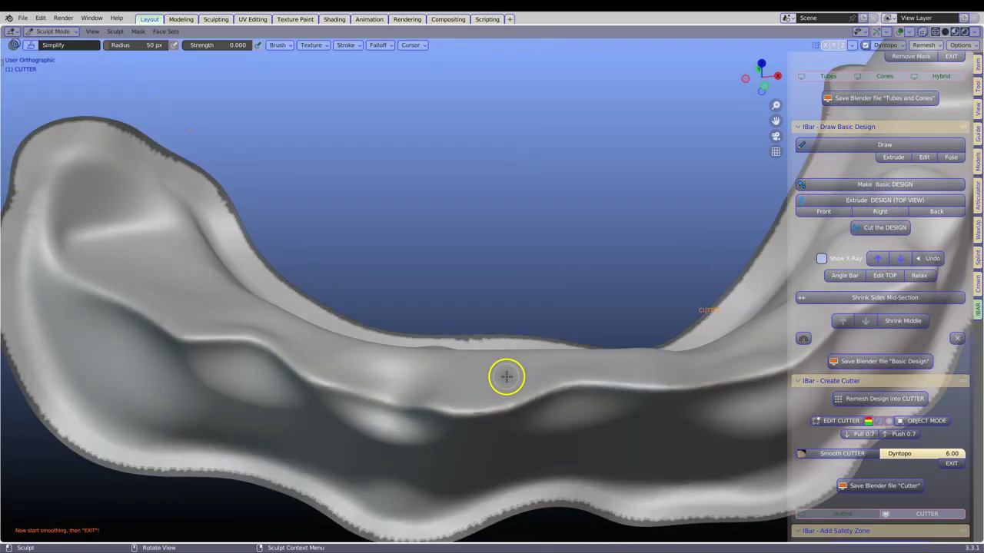
right_click(506, 378)
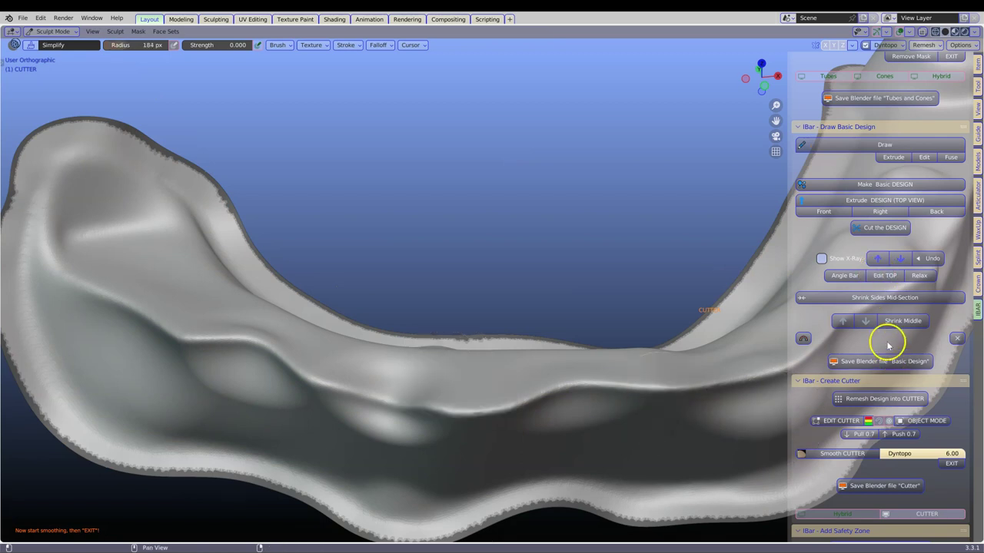
scroll(884, 369, down, 1)
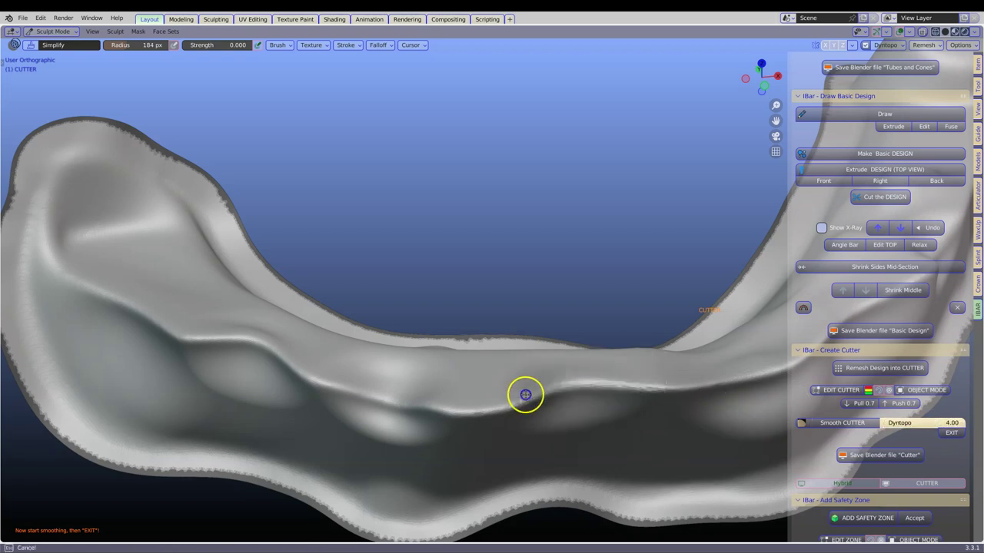
right_click(494, 398)
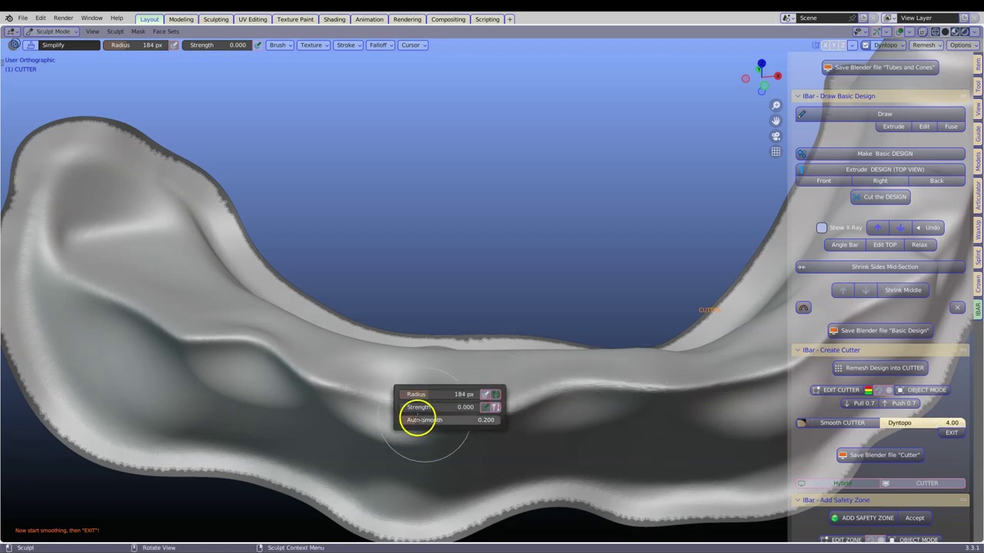
drag(451, 406, 452, 406)
drag(670, 386, 615, 392)
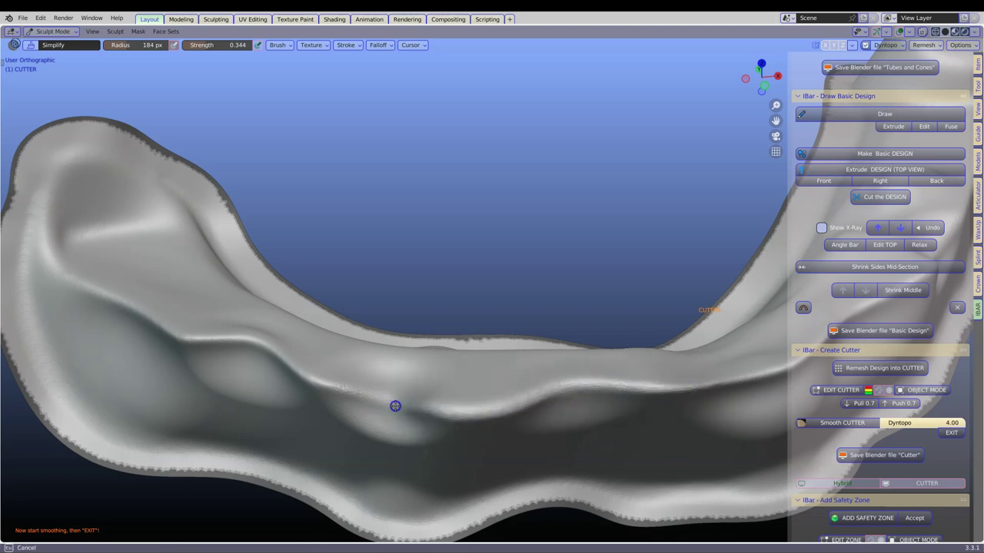
Raise the brush strength to 0.806, smooth the rest of the CUTTER including its ends, and exit smoothing.
scroll(382, 402, down, 2)
middle_drag(382, 402, 555, 421)
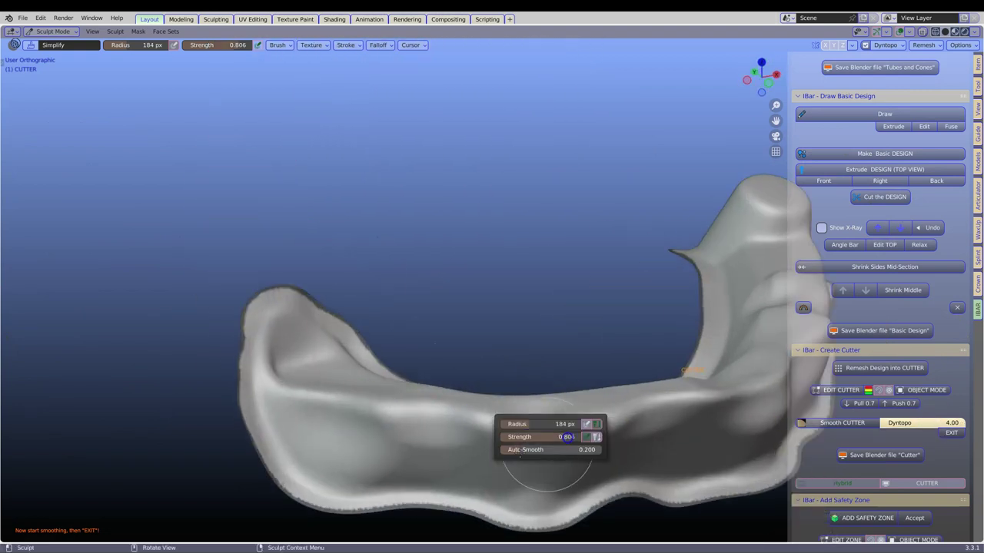
middle_drag(495, 398, 633, 400)
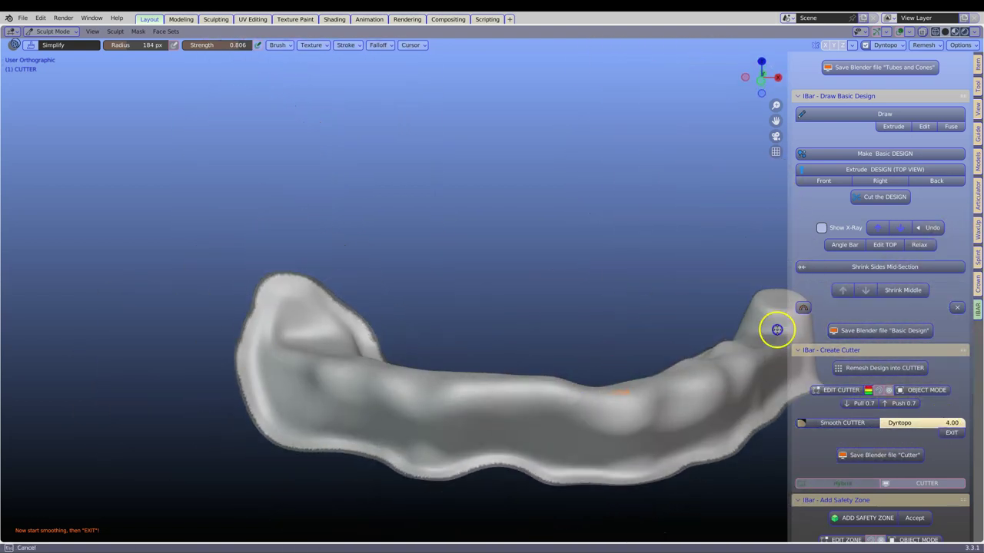
middle_drag(776, 329, 867, 484)
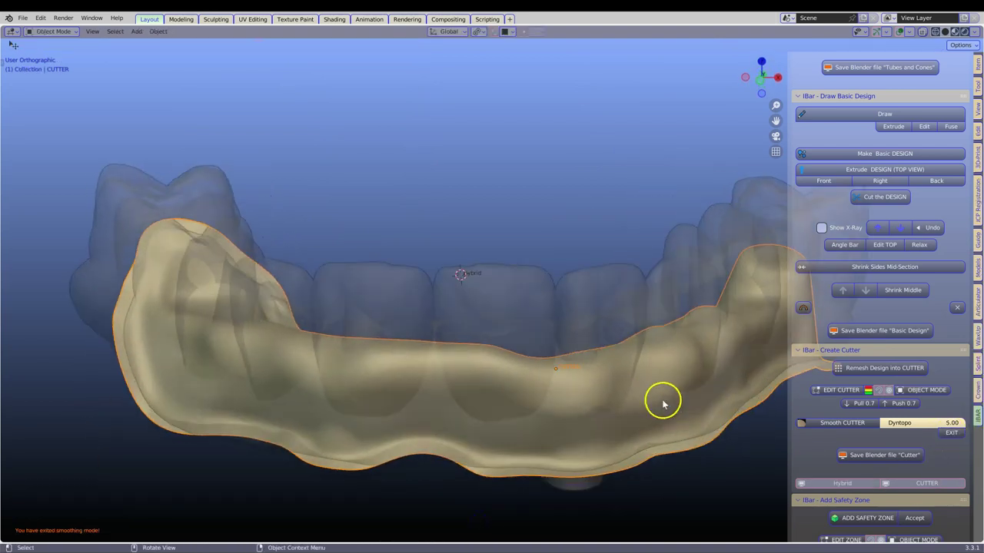
Add a safety zone with a thickness of 1.4 mm around the CUTTER and inspect where it breaks through the Hybrid's teeth.
scroll(863, 422, down, 4)
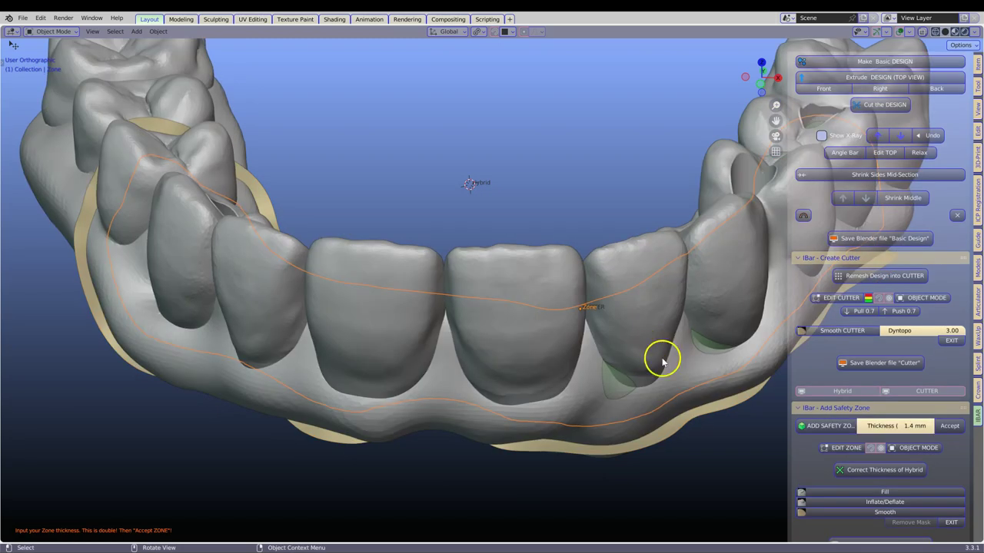
middle_drag(663, 361, 645, 380)
scroll(644, 380, up, 3)
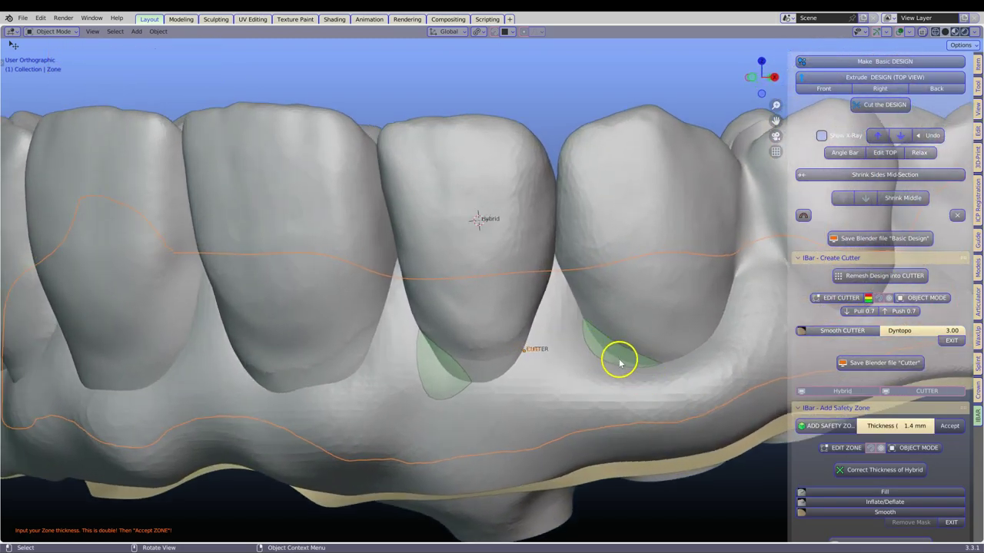
middle_drag(474, 366, 568, 245)
scroll(537, 223, down, 5)
middle_drag(704, 265, 615, 338)
scroll(508, 243, up, 2)
scroll(602, 350, up, 3)
scroll(602, 349, down, 3)
scroll(919, 406, down, 1)
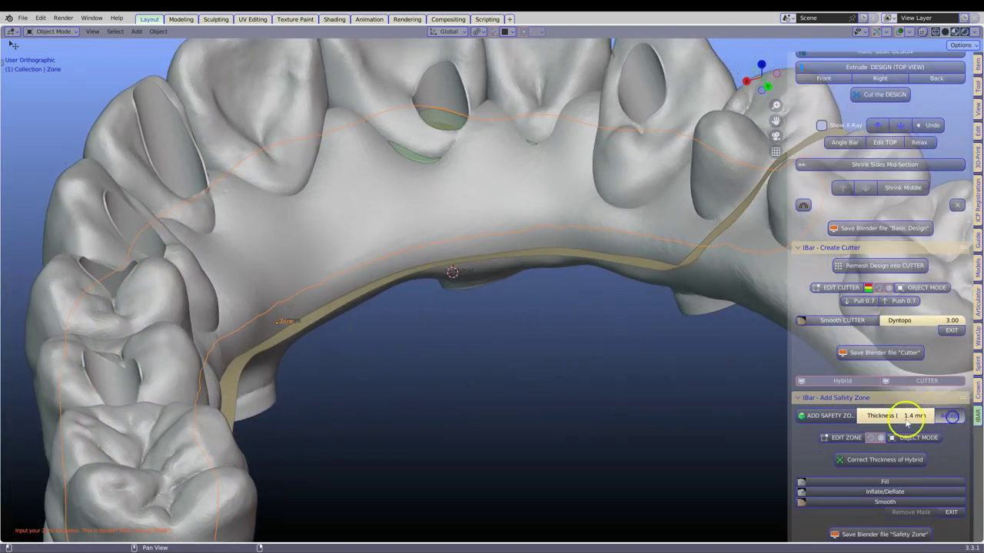
Accept the safety zone, correct the thickness of the Hybrid from it, and inspect the thickened tooth surfaces.
click(909, 415)
scroll(901, 425, down, 1)
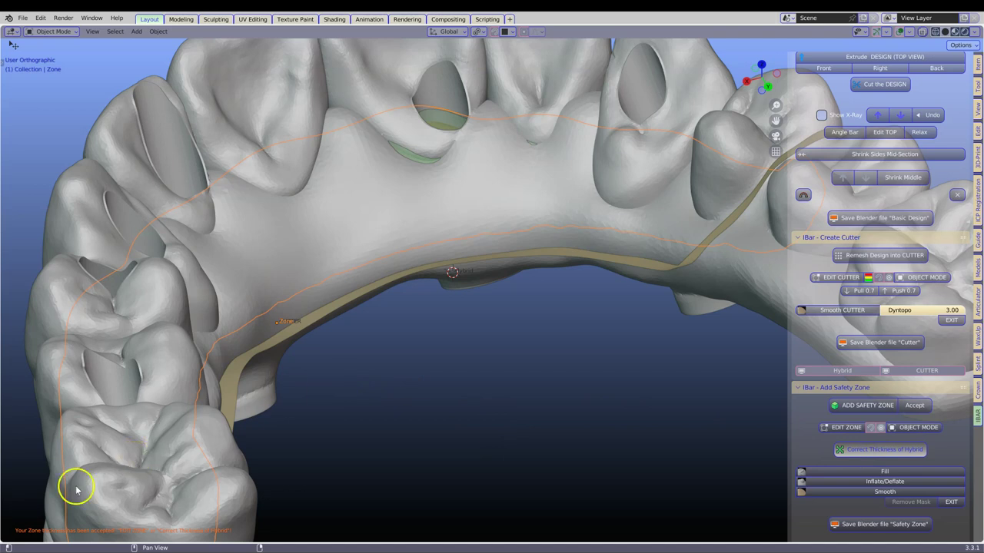
scroll(239, 237, down, 6)
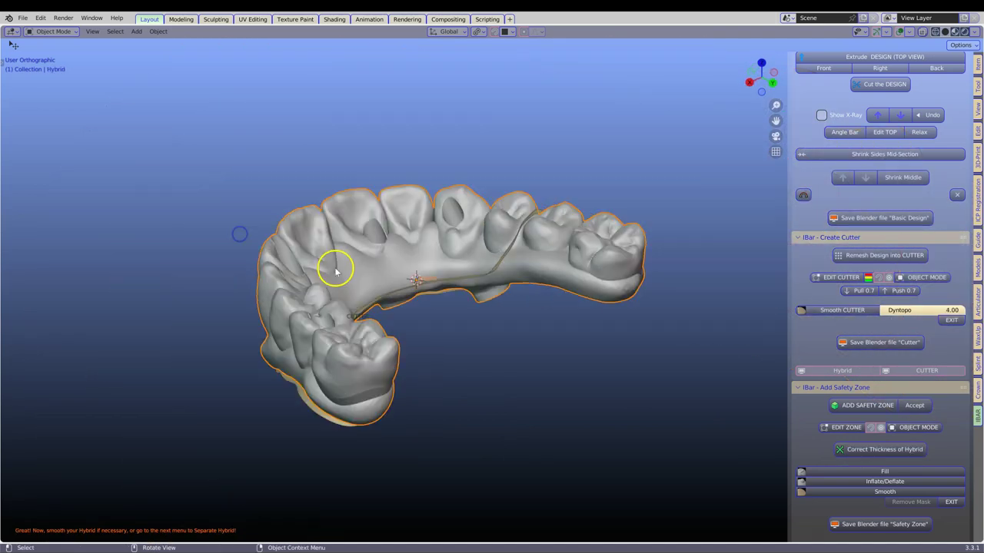
middle_drag(335, 270, 378, 315)
scroll(381, 315, up, 5)
scroll(507, 242, up, 2)
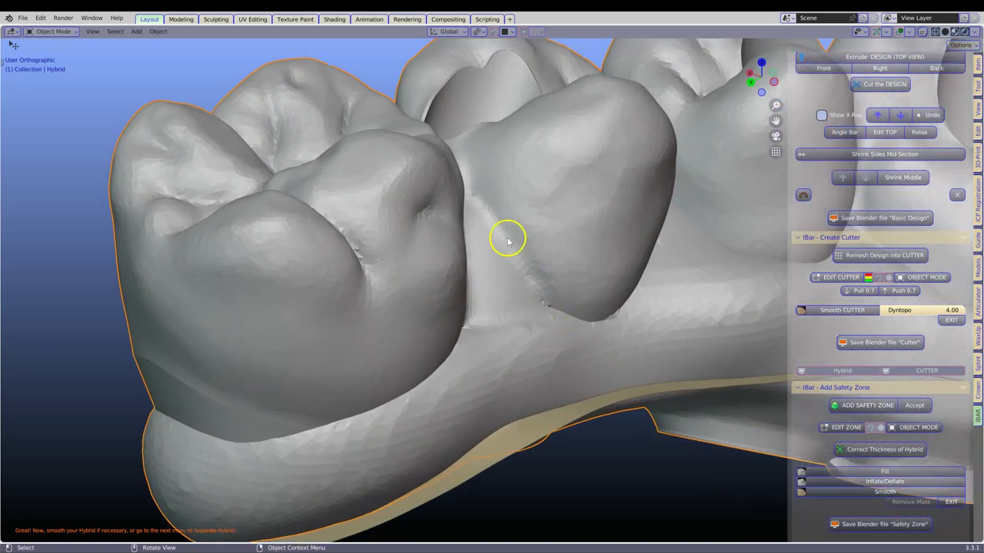
middle_drag(571, 309, 615, 330)
scroll(837, 377, down, 5)
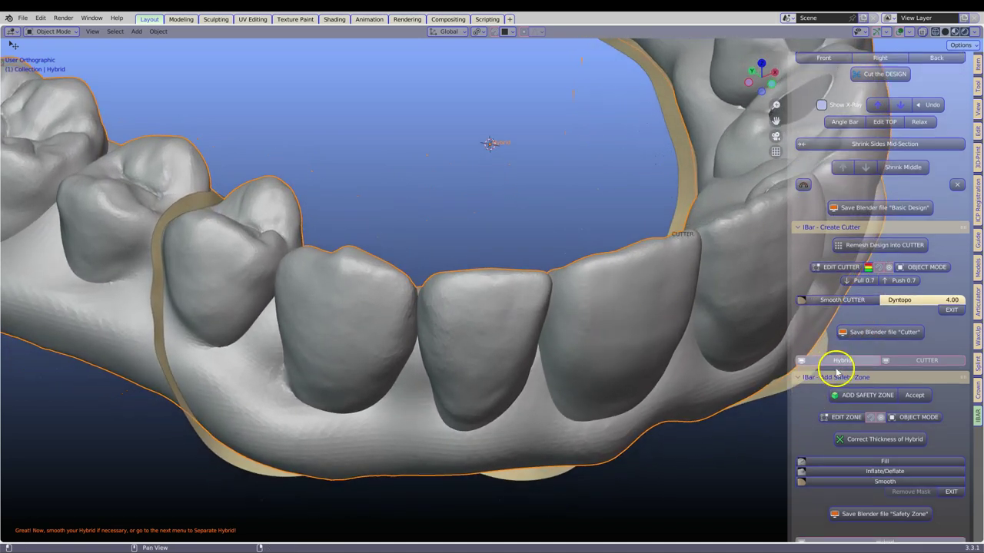
Set the cement space to a thickness of 0.1 mm and separate the Hybrid from the bar.
scroll(842, 387, down, 4)
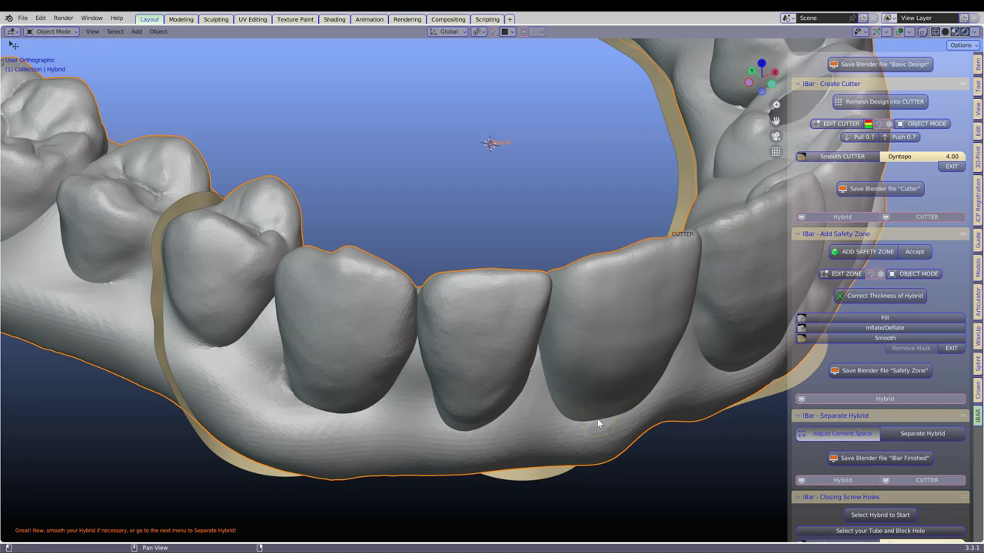
click(733, 430)
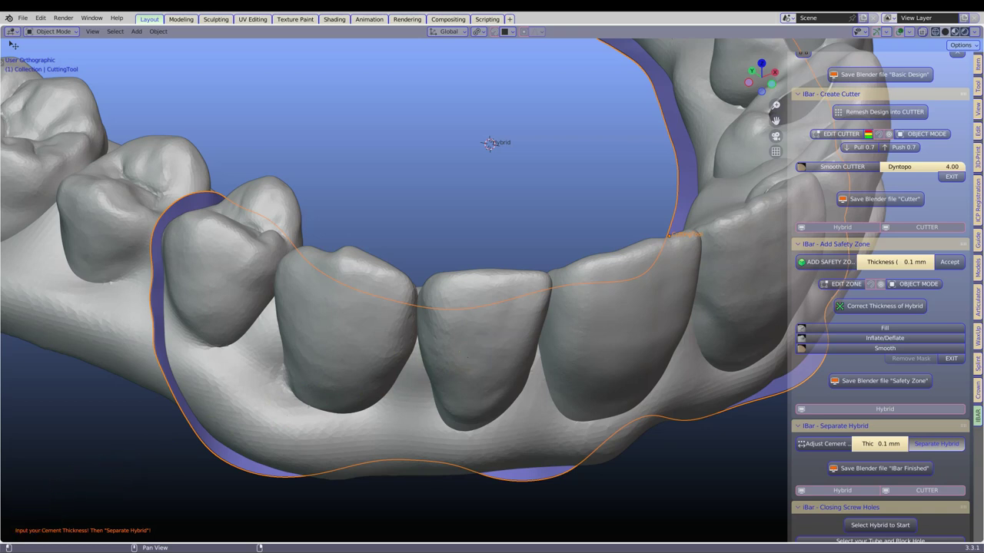
scroll(391, 235, down, 3)
middle_drag(391, 235, 453, 200)
Hide the separated Hybrid, select the iBar and examine its screw holes and top surface.
click(454, 200)
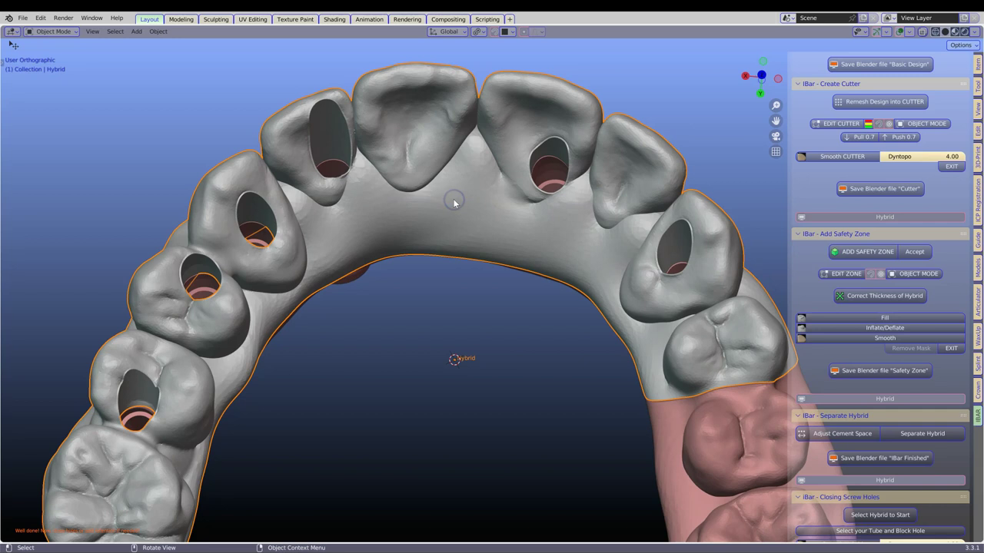
key(h)
click(454, 200)
middle_drag(445, 256, 429, 335)
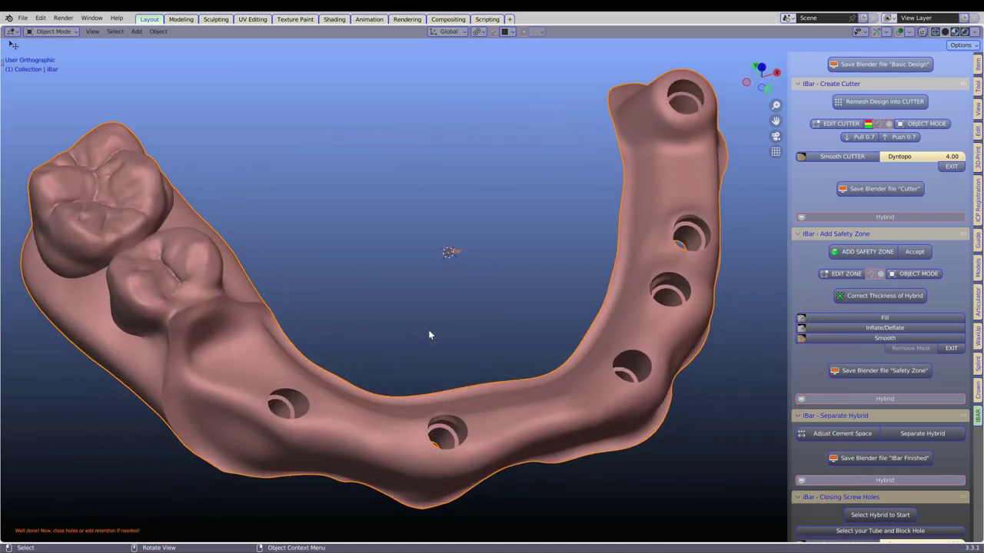
Unhide the Hybrid, select it, and examine how it fits over the bar up to the iBar's two rear teeth.
key(alt+h)
click(378, 432)
middle_drag(379, 431, 386, 422)
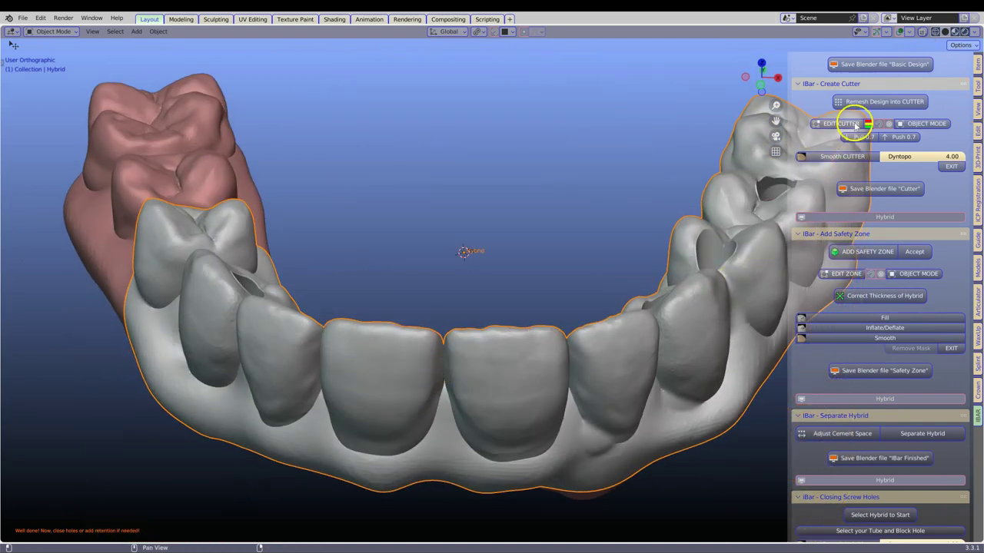
middle_drag(490, 290, 483, 303)
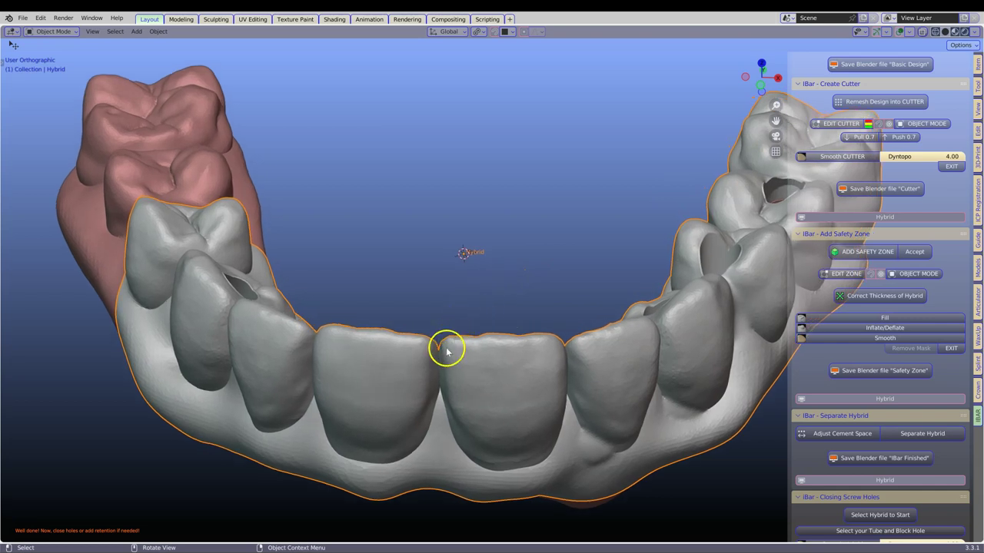
scroll(269, 364, down, 2)
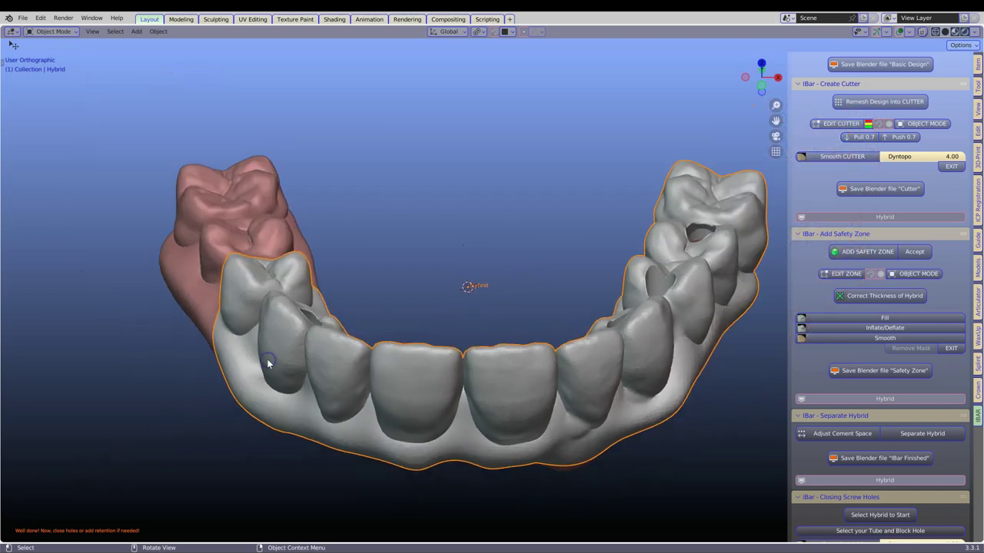
scroll(274, 323, up, 2)
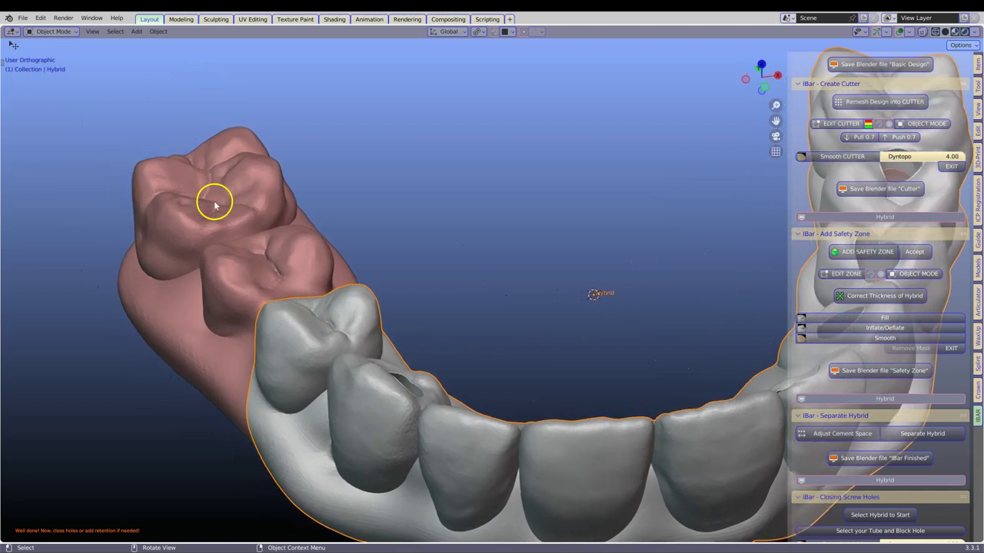
middle_drag(214, 205, 340, 354)
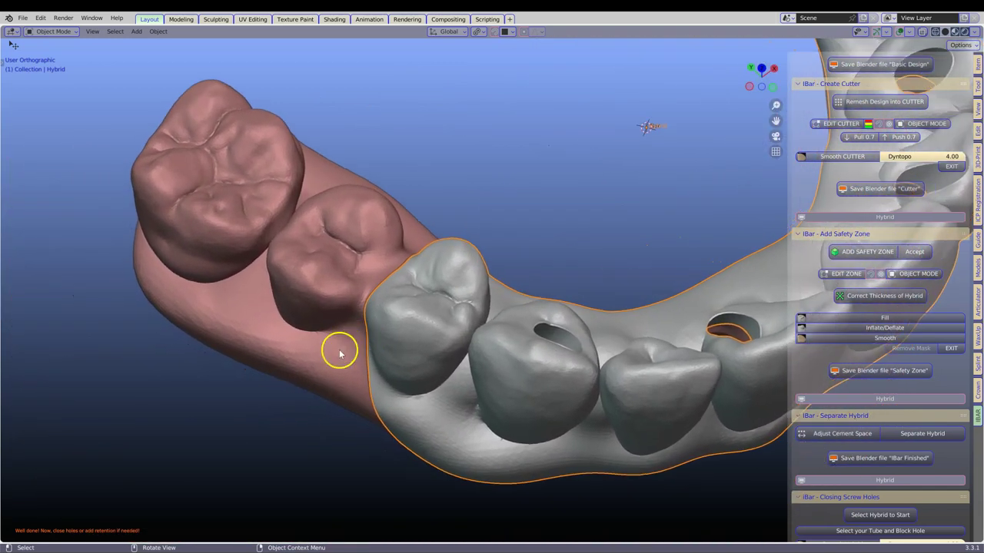